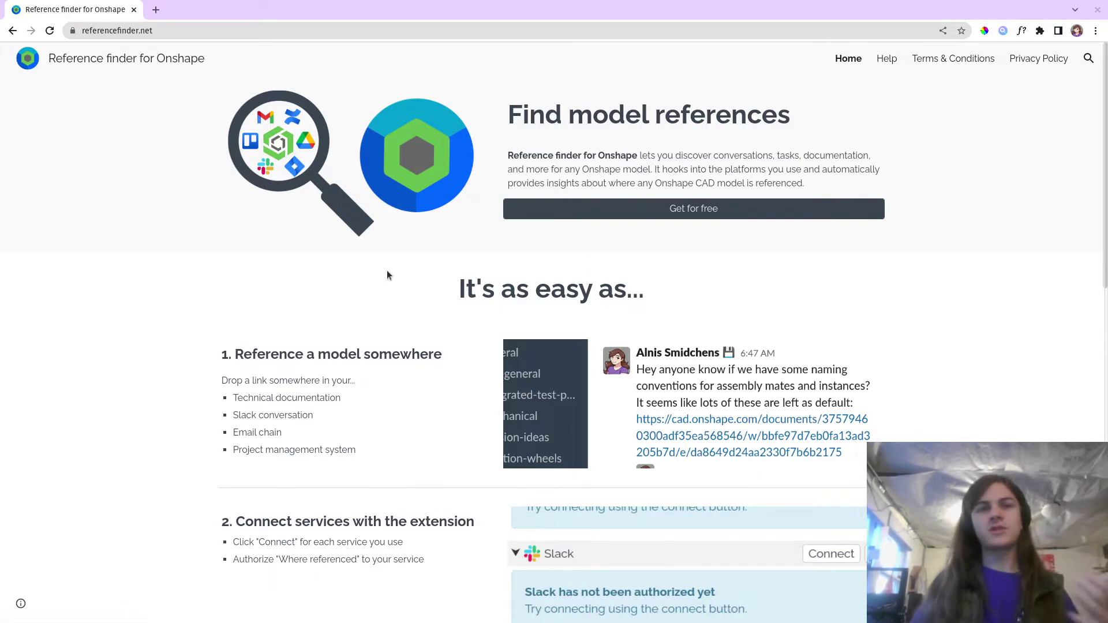
# Step: Open the App Store listing for Reference finder from its website and review the listing's description
pyautogui.scroll(-6, 383, 305)
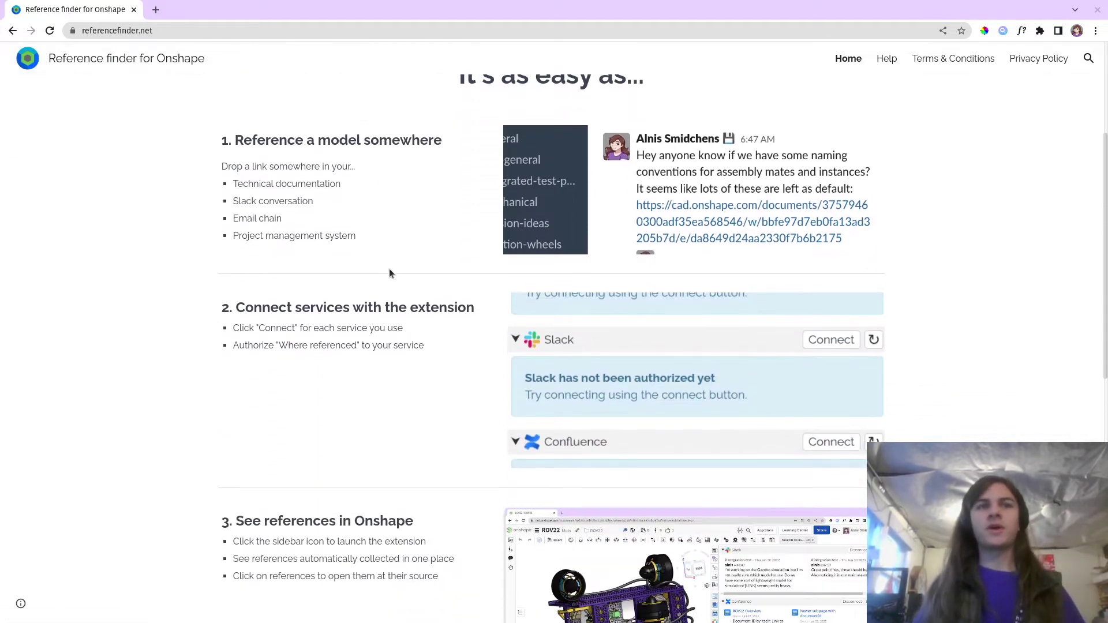
pyautogui.scroll(6, 348, 304)
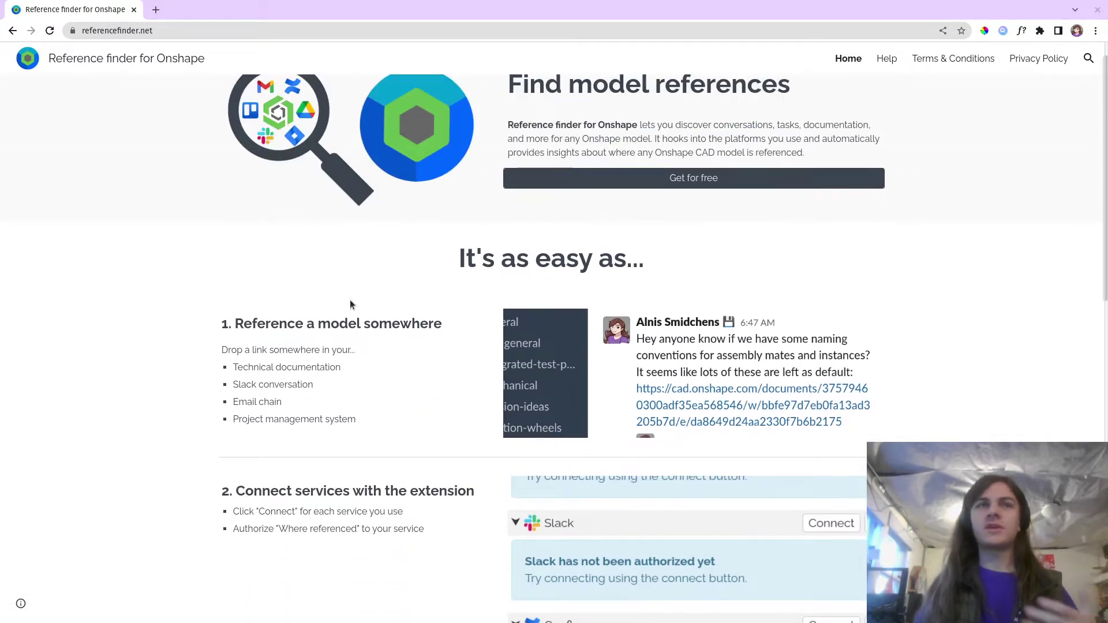
pyautogui.scroll(1, 680, 364)
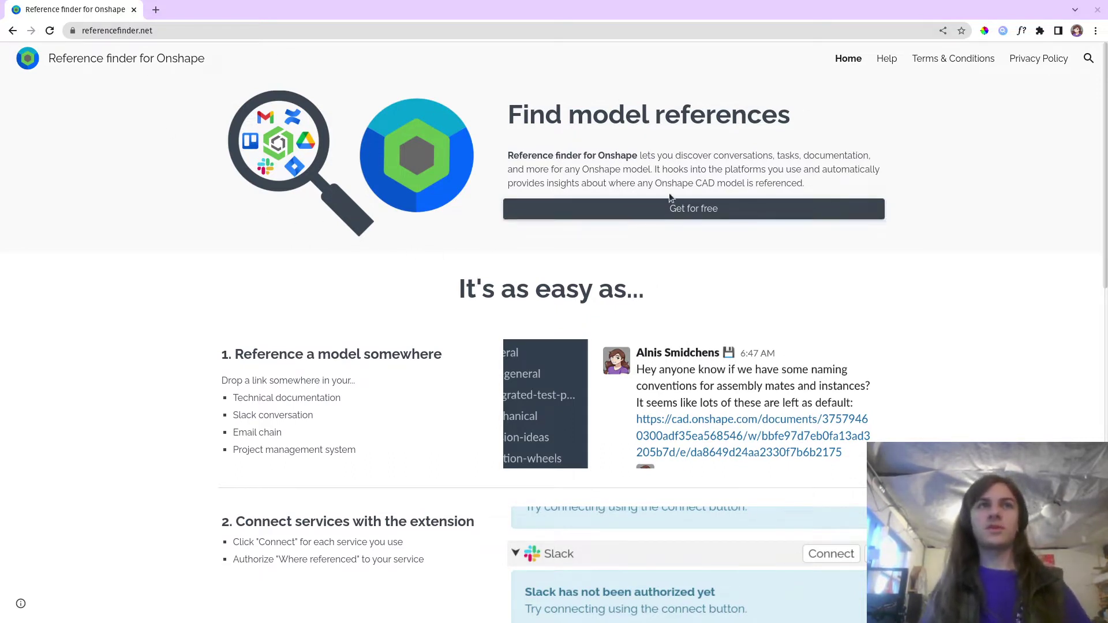
pyautogui.click(675, 213)
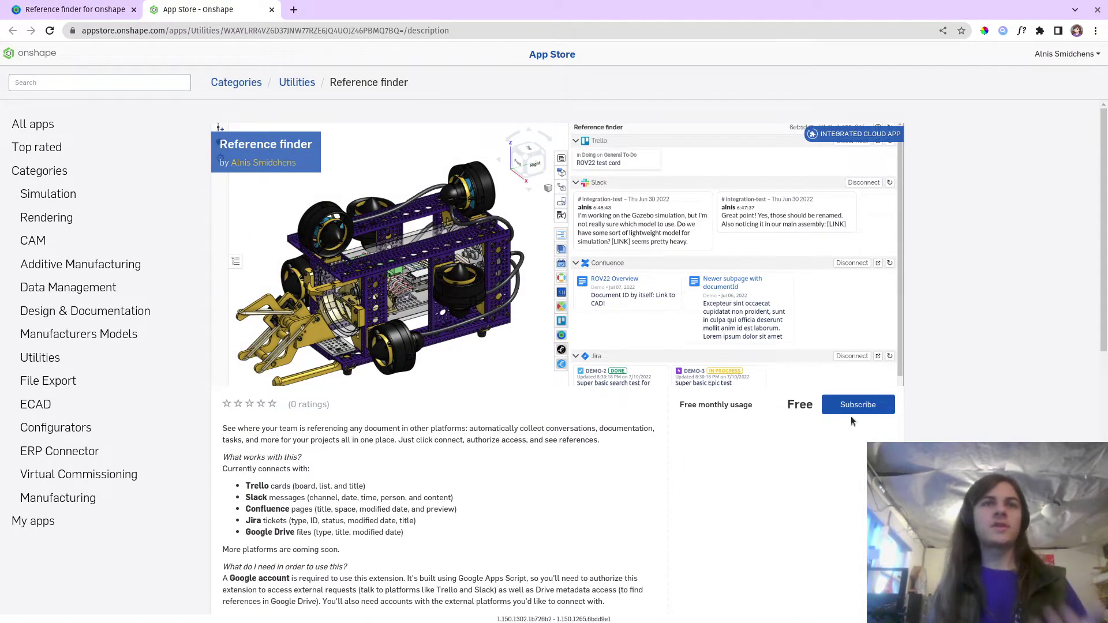
pyautogui.scroll(-3, 358, 381)
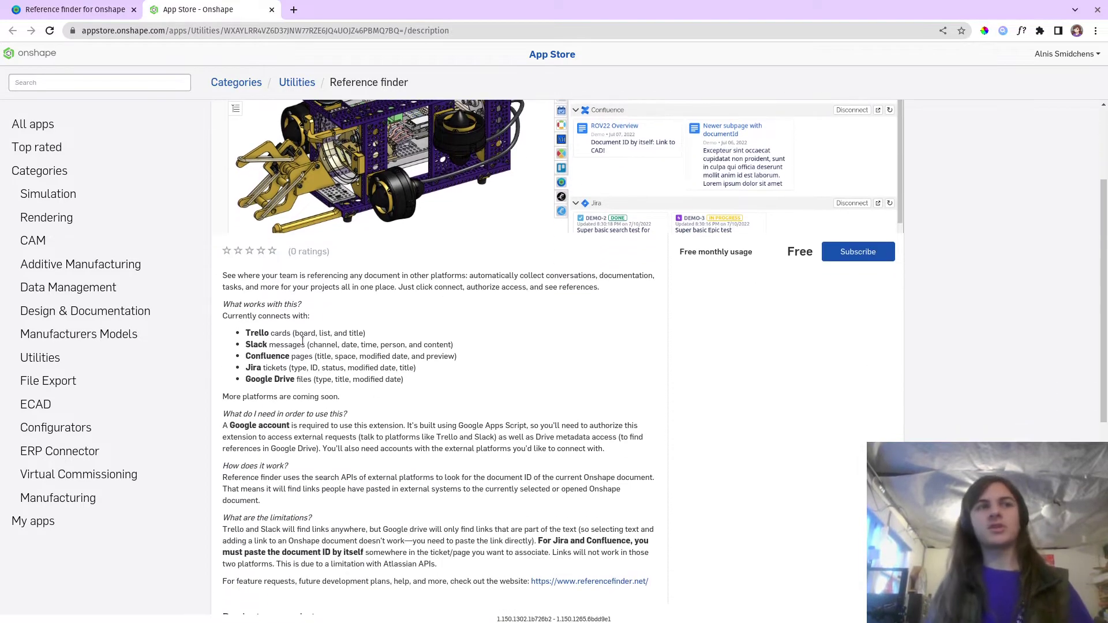
pyautogui.scroll(3, 697, 481)
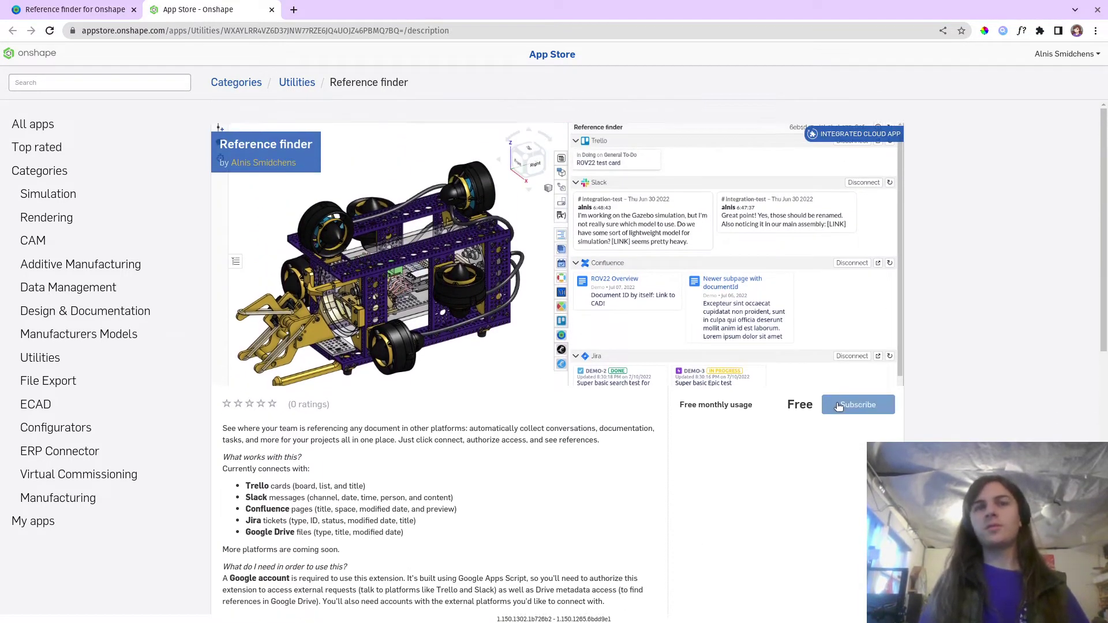
# Step: Browse all apps in the App Store and open the Reference finder listing in the Utilities category
pyautogui.click(83, 124)
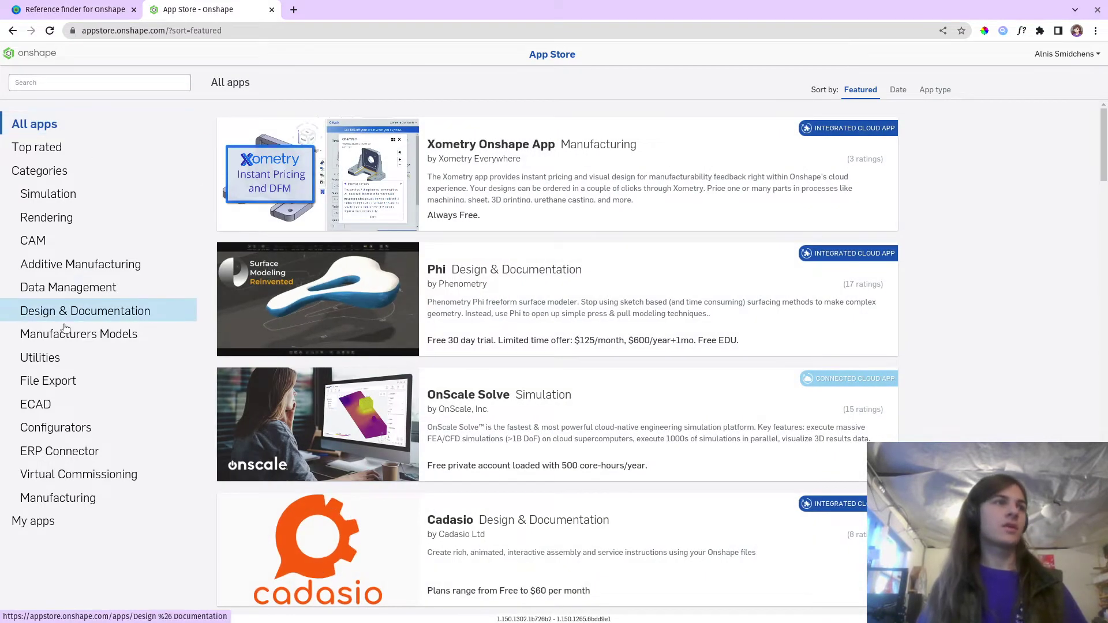
pyautogui.click(41, 358)
pyautogui.scroll(-2, 351, 430)
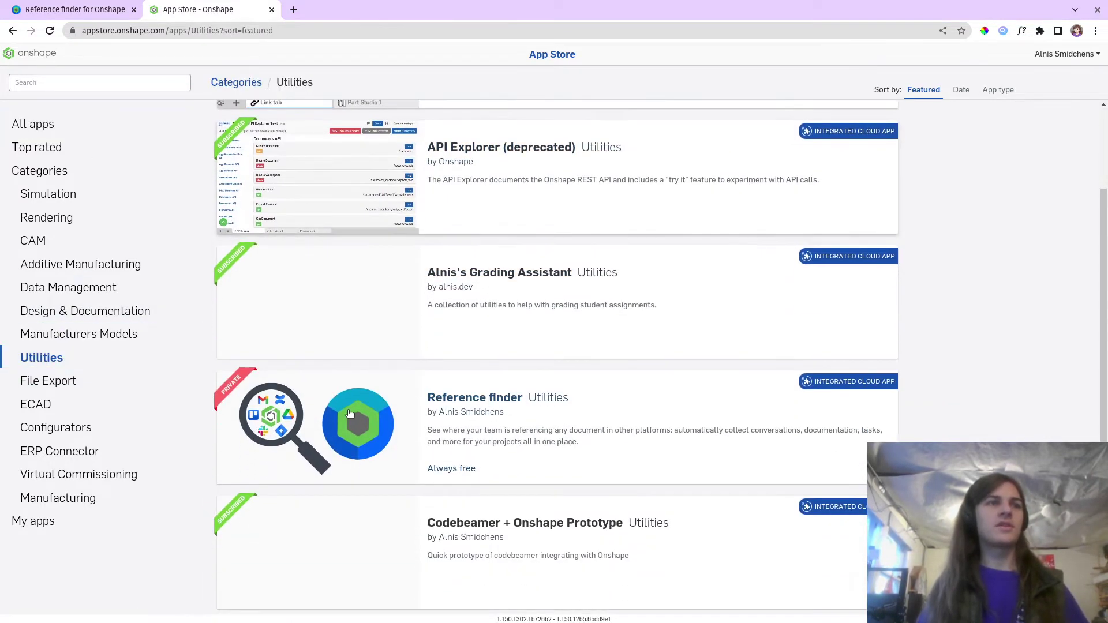
pyautogui.click(358, 406)
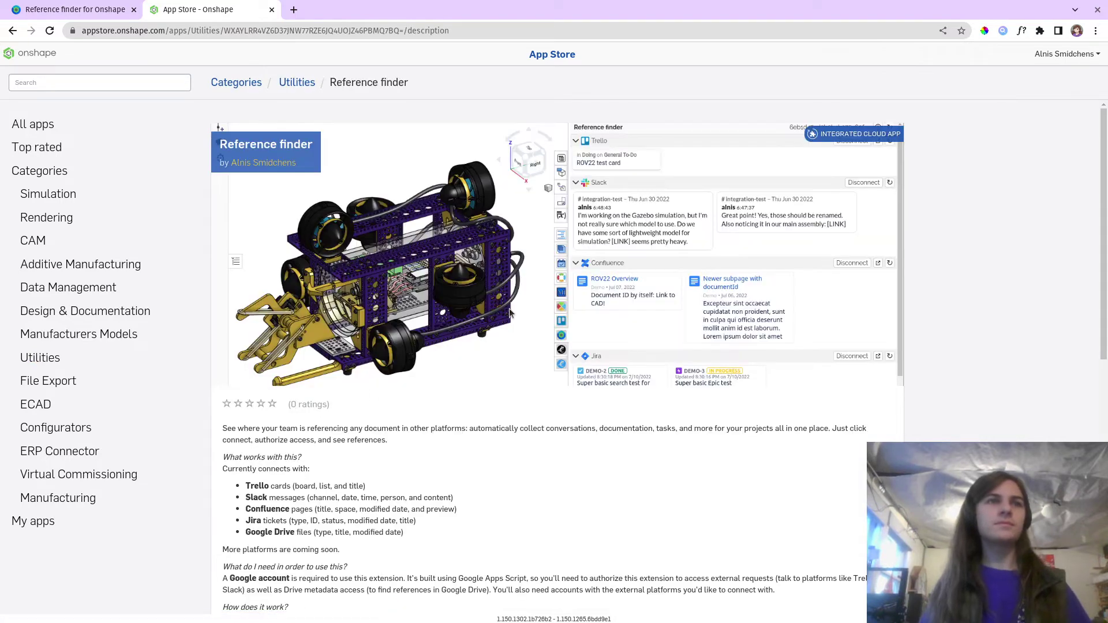
# Step: Subscribe to the Free unlimited usage plan of Reference finder and dismiss the subscription notice
pyautogui.scroll(-1, 837, 340)
pyautogui.click(854, 369)
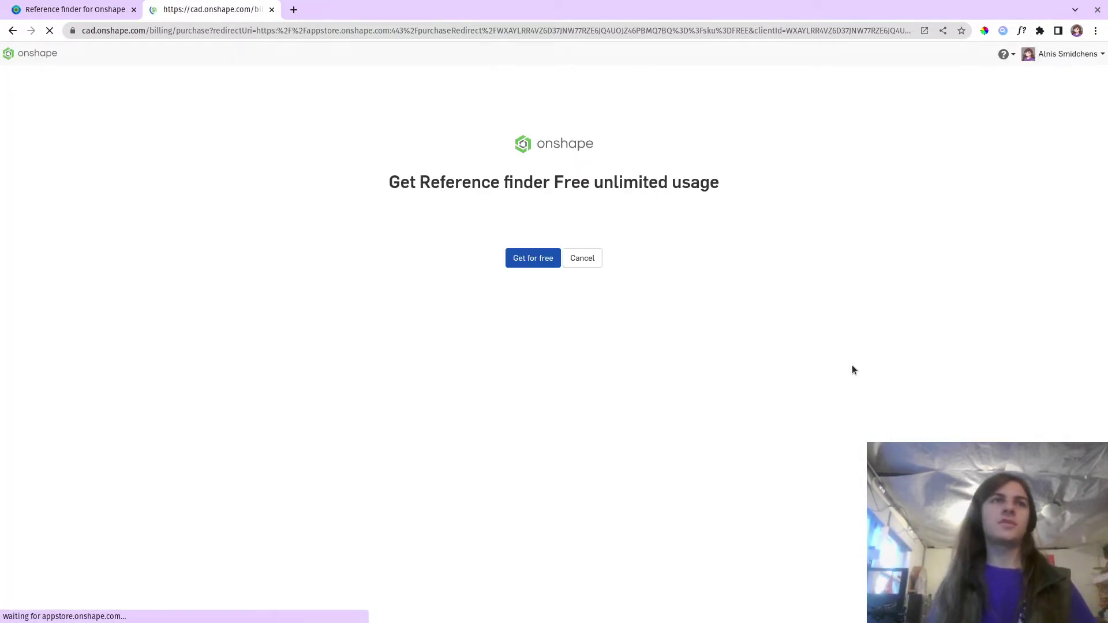
pyautogui.click(533, 255)
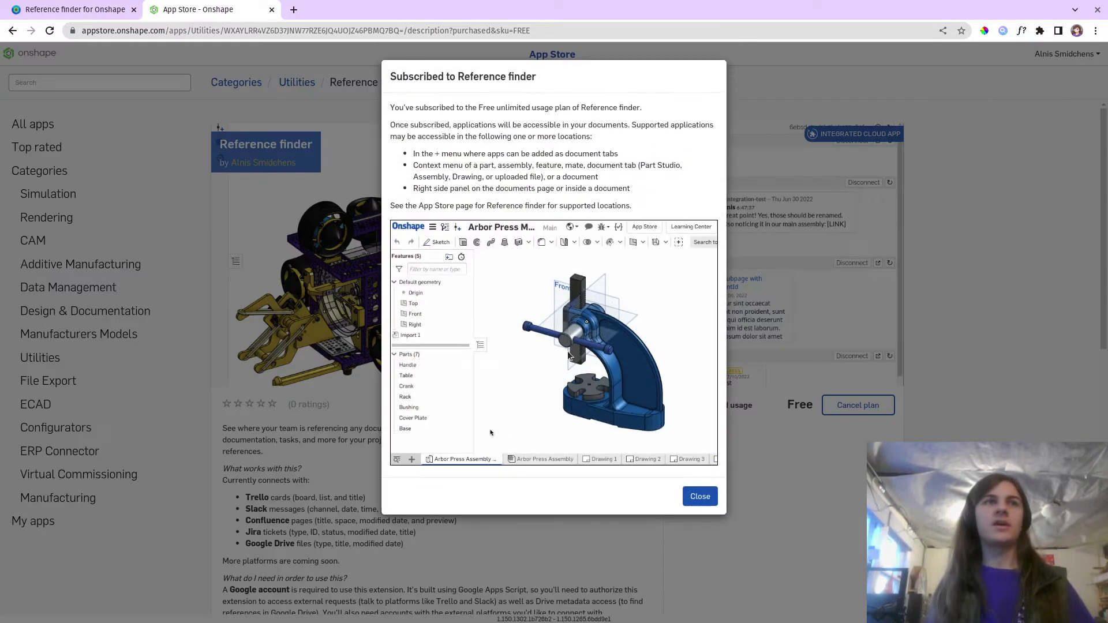
pyautogui.click(706, 493)
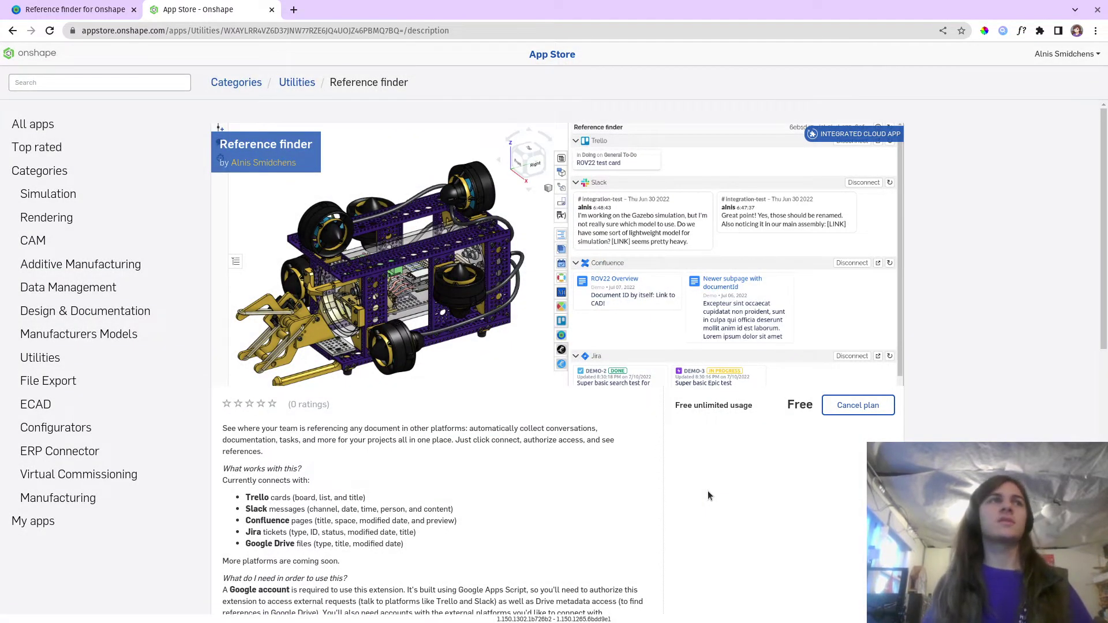
# Step: Select the ROV22 document on the Onshape documents page and show it in a widened Reference finder panel
pyautogui.middleClick(33, 61)
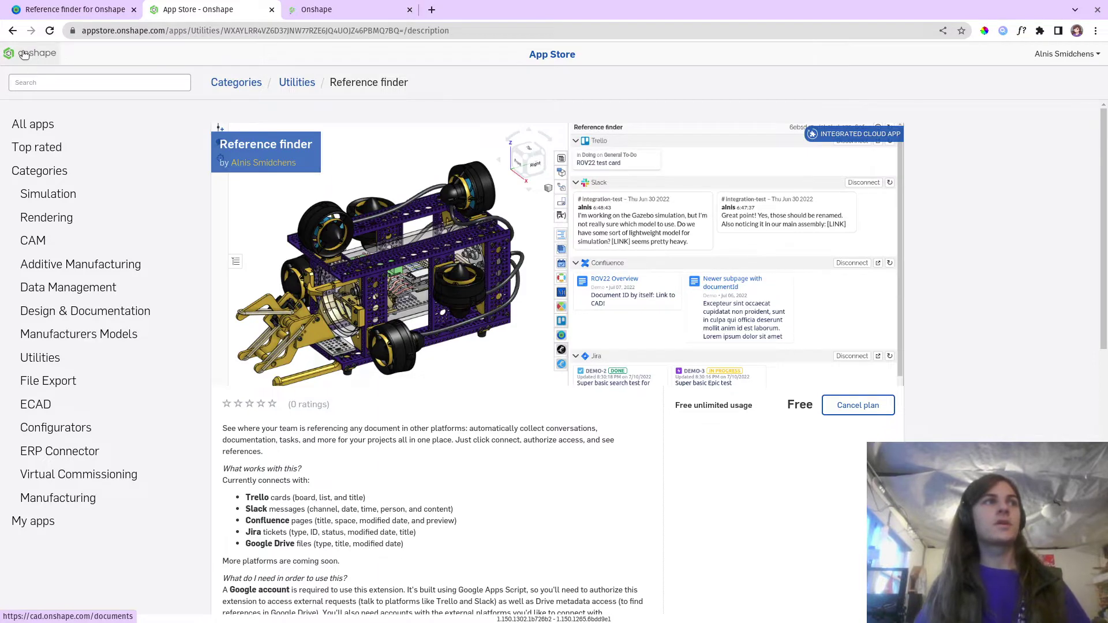
pyautogui.click(316, 10)
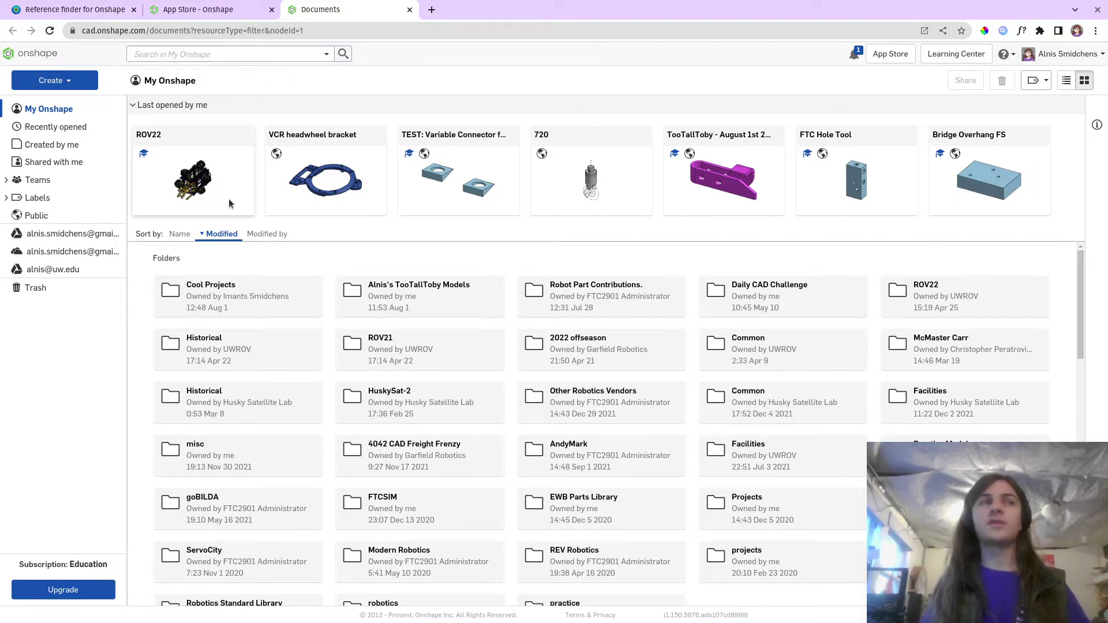
pyautogui.click(193, 164)
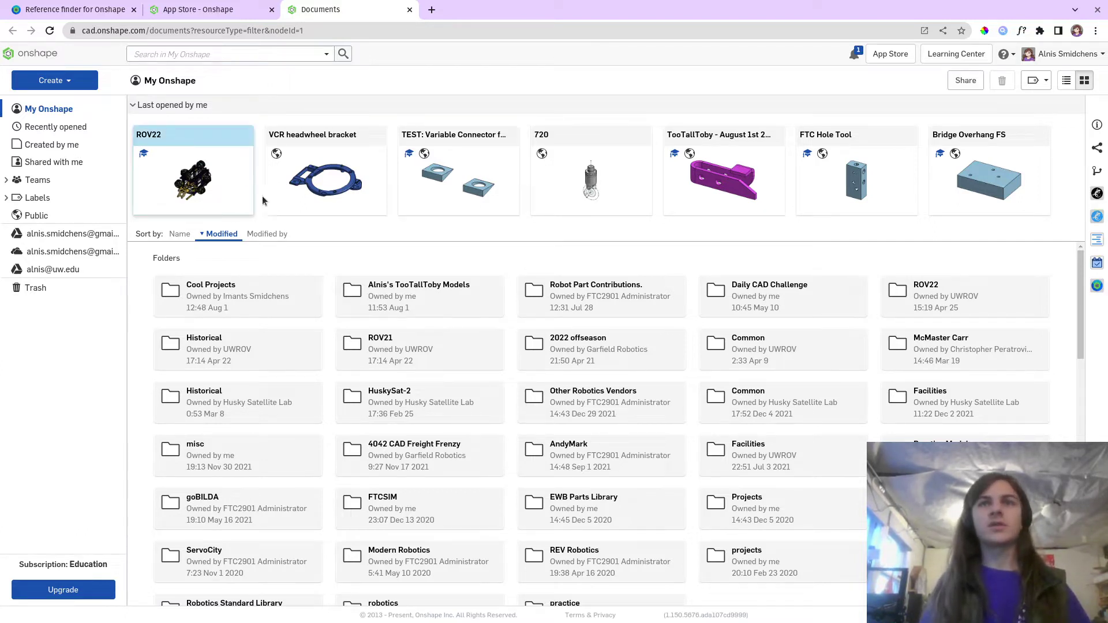
pyautogui.click(1097, 288)
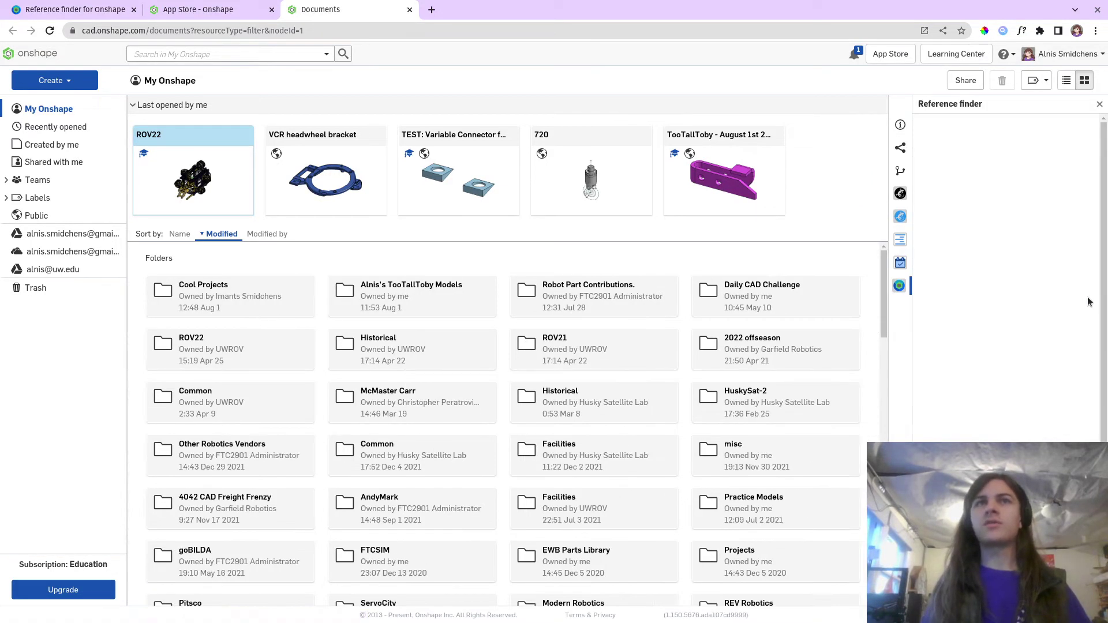
pyautogui.moveTo(886, 420); pyautogui.dragTo(720, 411)
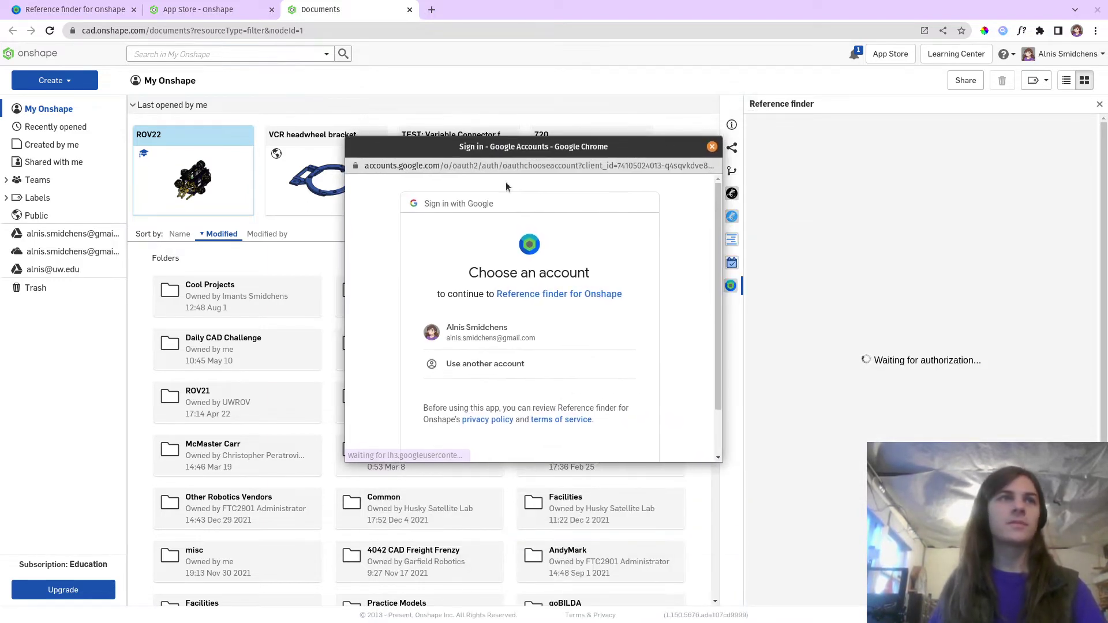
# Step: Authorize Reference finder for Onshape to see the Google account's Drive file information and connect to an external service
pyautogui.click(468, 338)
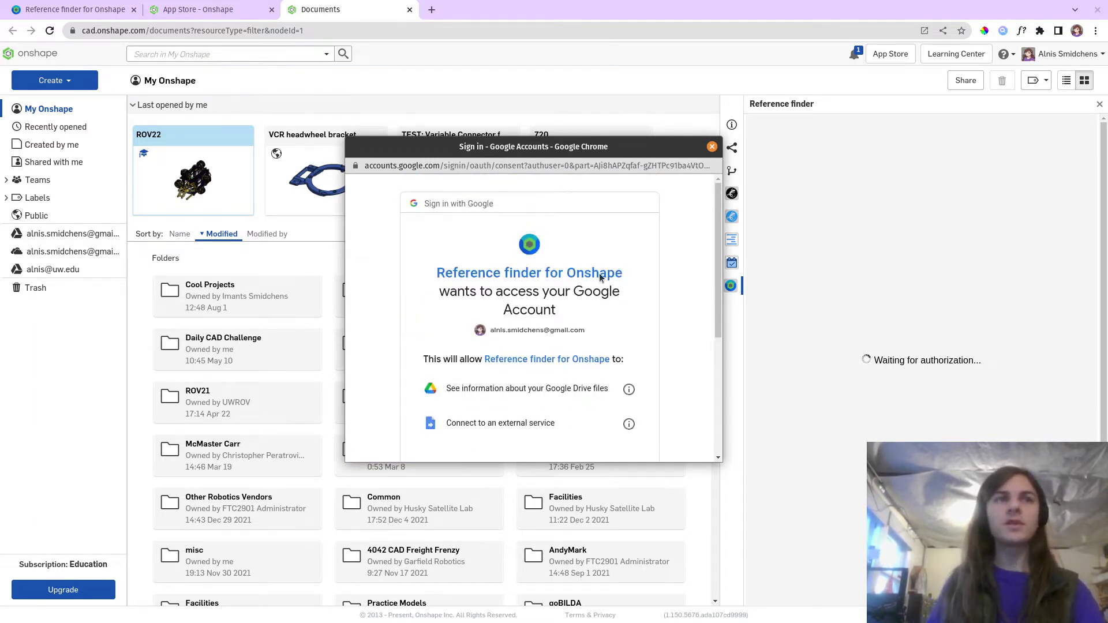
pyautogui.moveTo(612, 133); pyautogui.dragTo(602, 24)
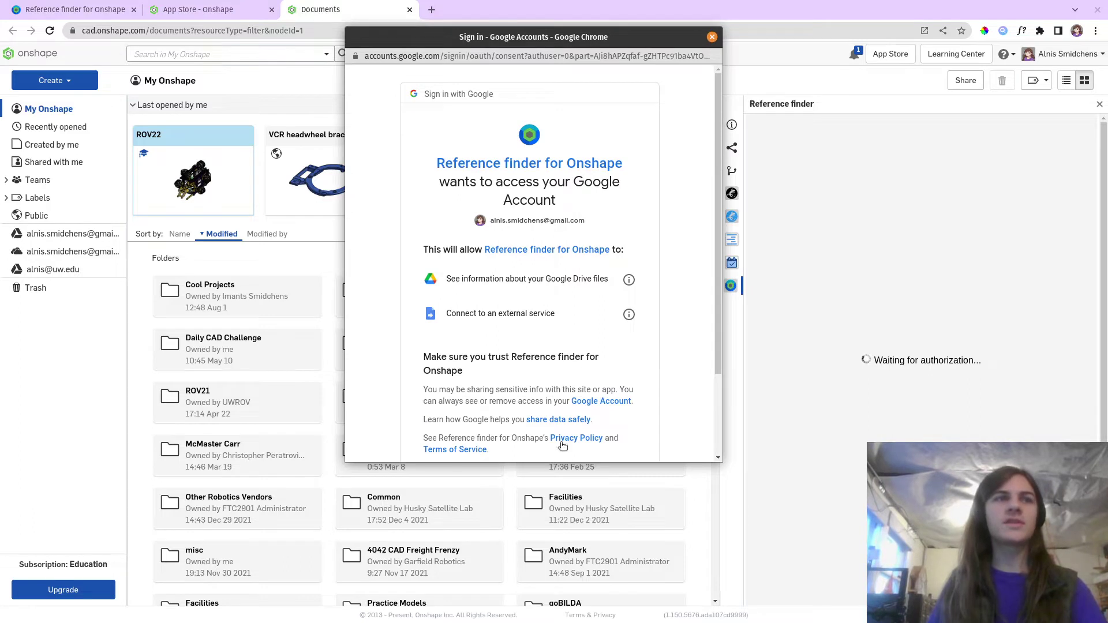
pyautogui.moveTo(551, 459); pyautogui.dragTo(551, 596)
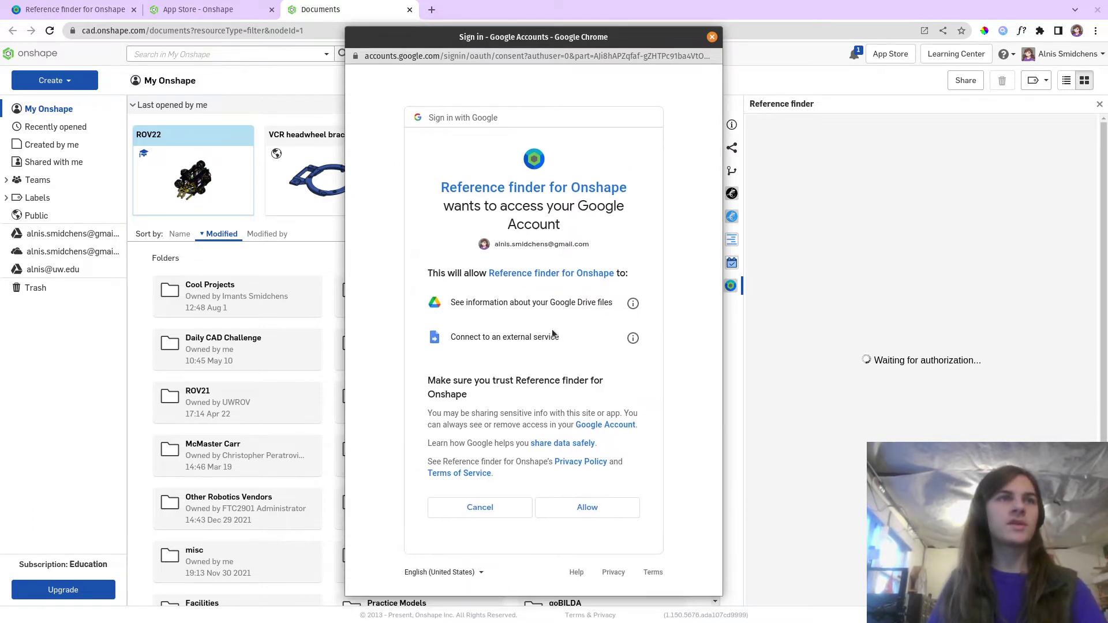
pyautogui.moveTo(482, 334); pyautogui.dragTo(563, 337)
pyautogui.click(563, 337)
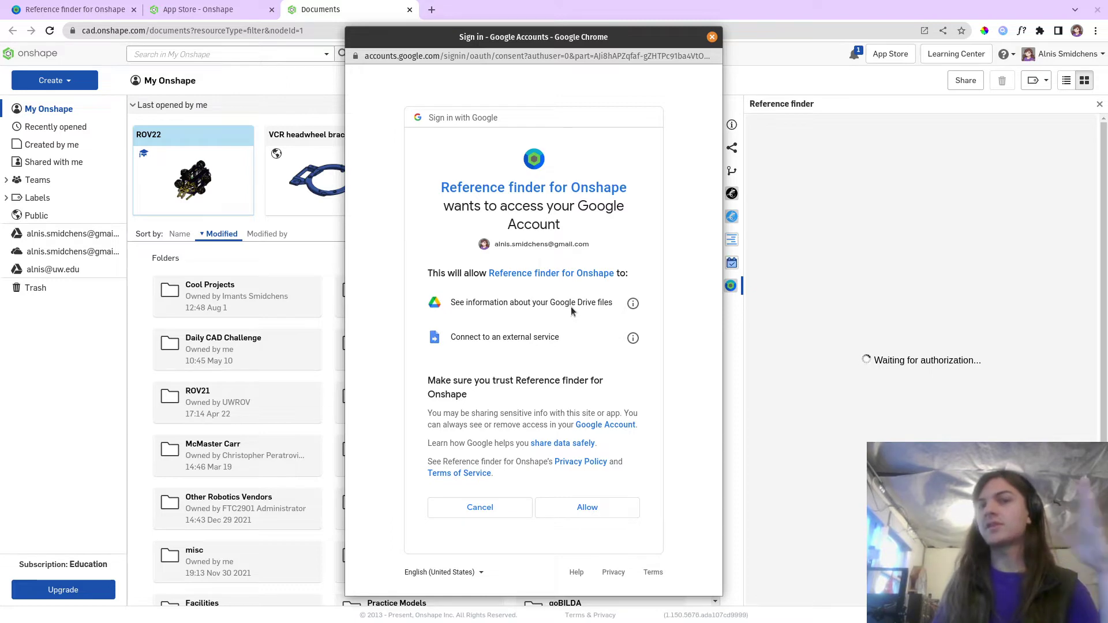
pyautogui.click(590, 508)
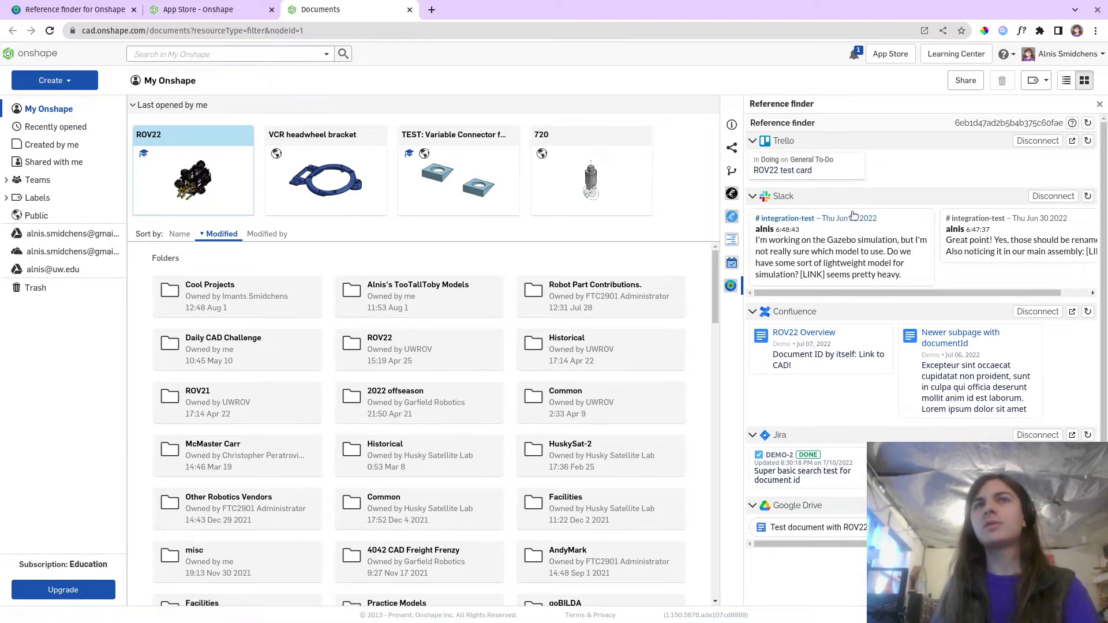
# Step: Disconnect Trello, Slack, Confluence and Jira from Reference finder
pyautogui.click(1037, 141)
pyautogui.click(1047, 192)
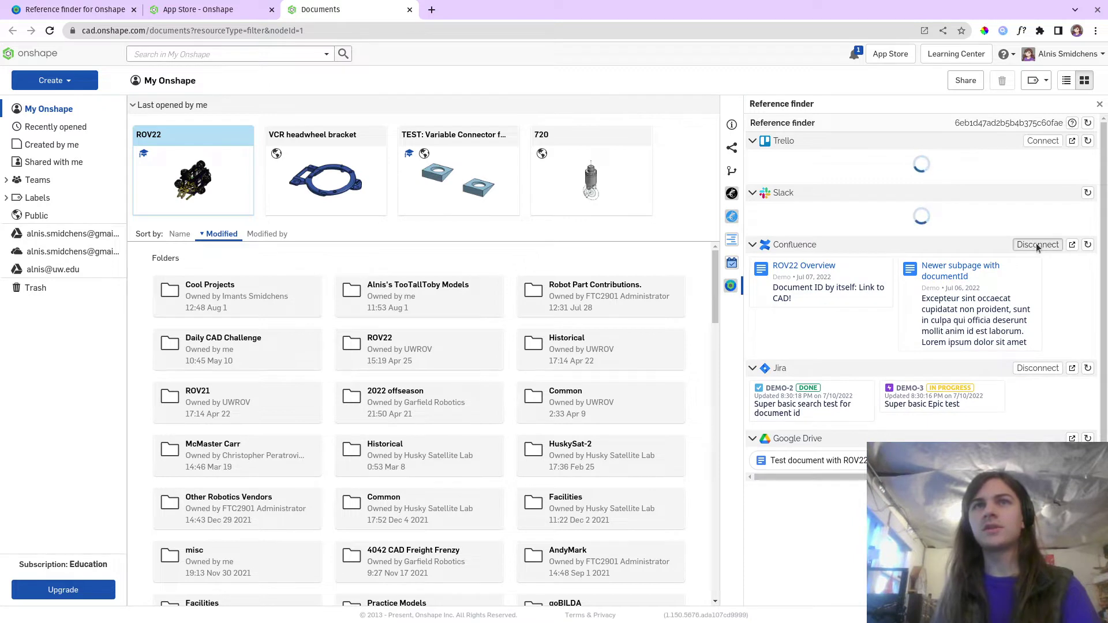
pyautogui.click(1039, 245)
pyautogui.click(1038, 296)
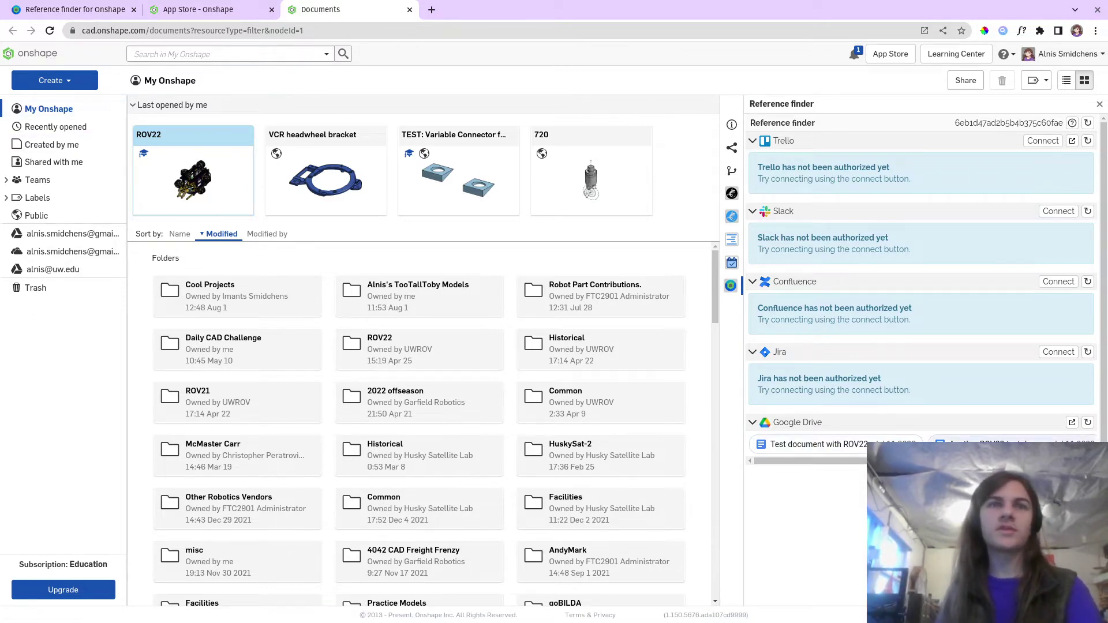
# Step: Open "Test document with ROV22" from the Google Drive references, and inspect ROV22's document ID in Reference finder
pyautogui.click(838, 445)
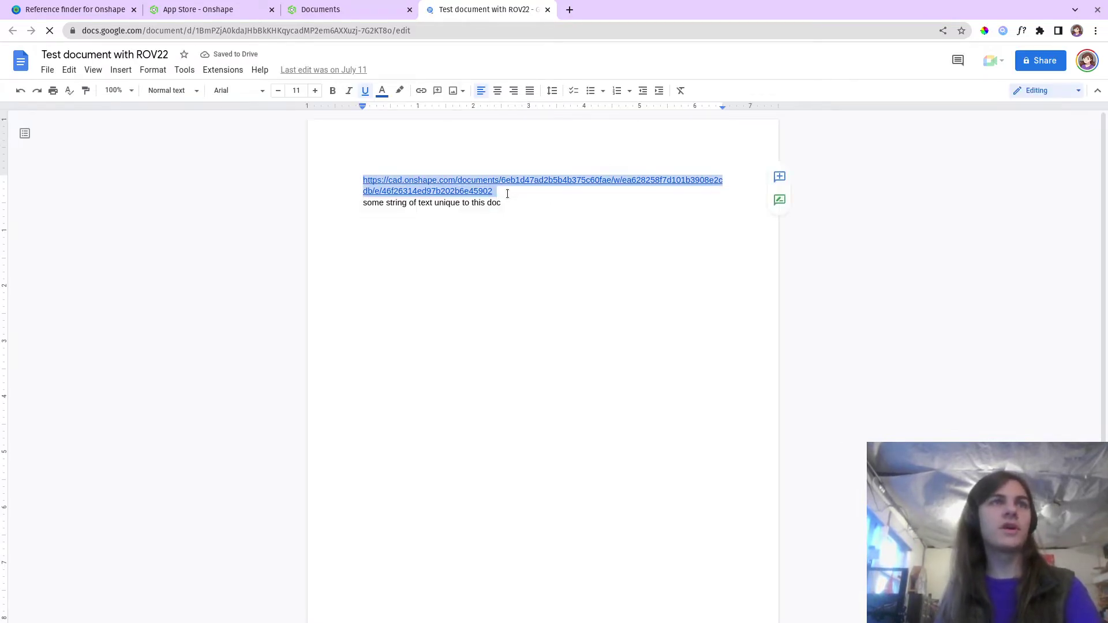
pyautogui.click(362, 4)
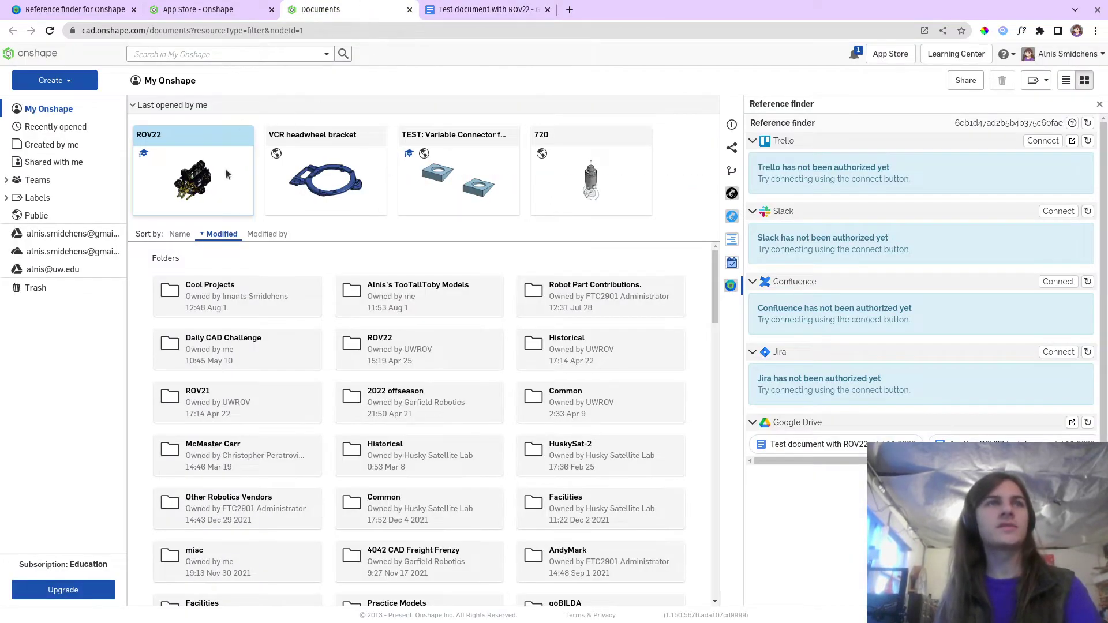
pyautogui.doubleClick(1009, 123)
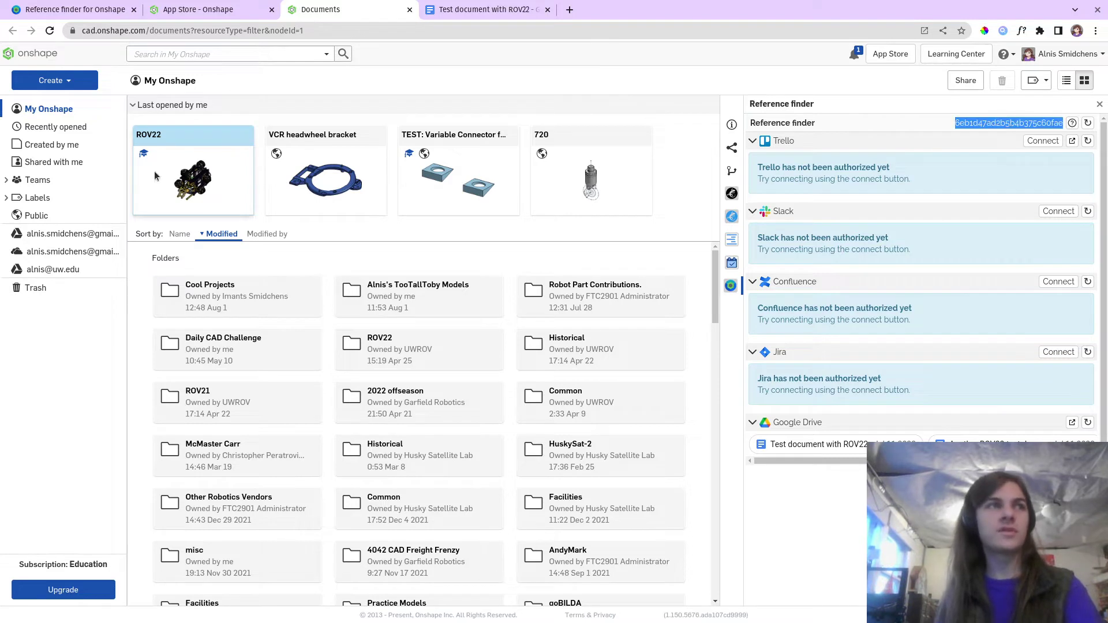
pyautogui.click(236, 151)
pyautogui.click(236, 151)
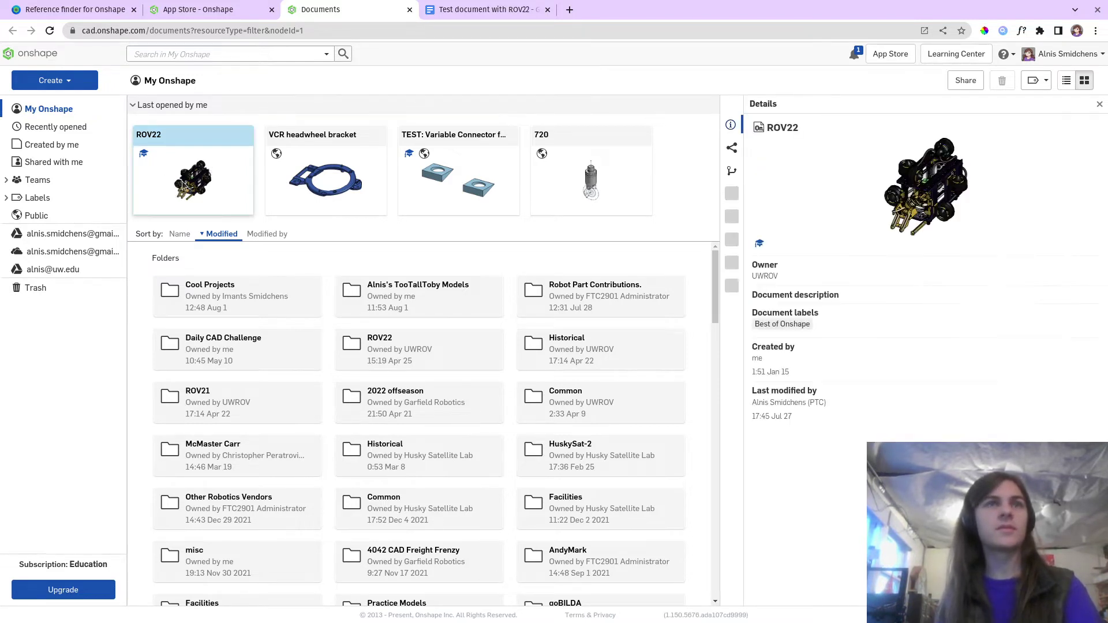
# Step: Examine the Onshape document link written out in the Google Docs file "Test document with ROV22"
pyautogui.click(507, 6)
pyautogui.moveTo(449, 181); pyautogui.dragTo(493, 191)
pyautogui.click(552, 180)
pyautogui.click(602, 252)
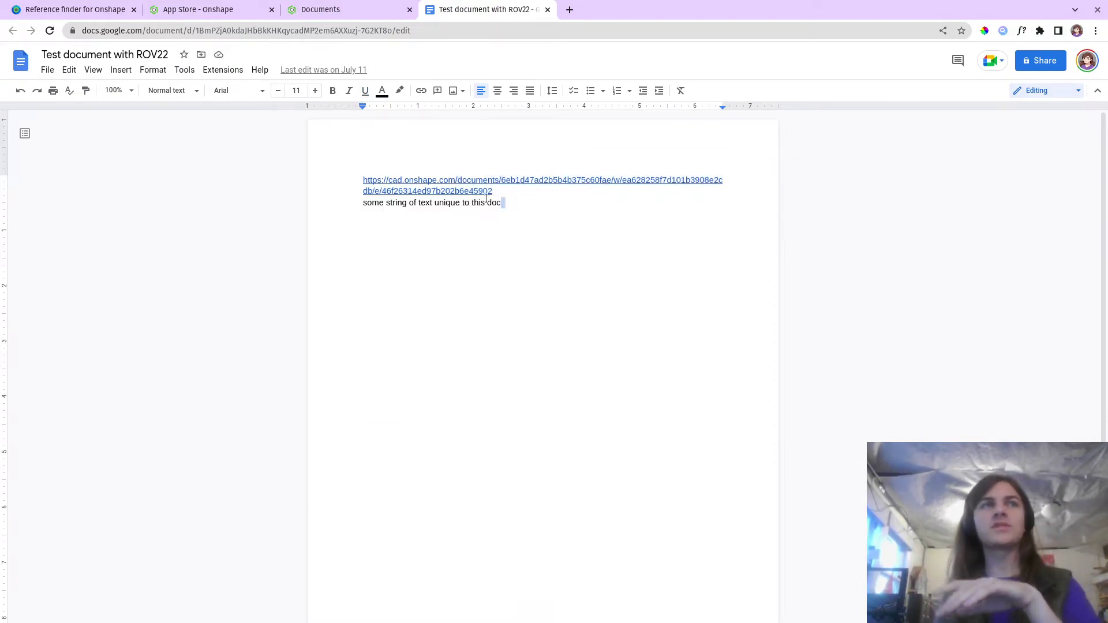
# Step: Try to add a hyperlink to the text "string of text unique to this doc" in the Google document
pyautogui.moveTo(502, 202); pyautogui.dragTo(388, 205)
pyautogui.hotkey('ctrl', 'k')
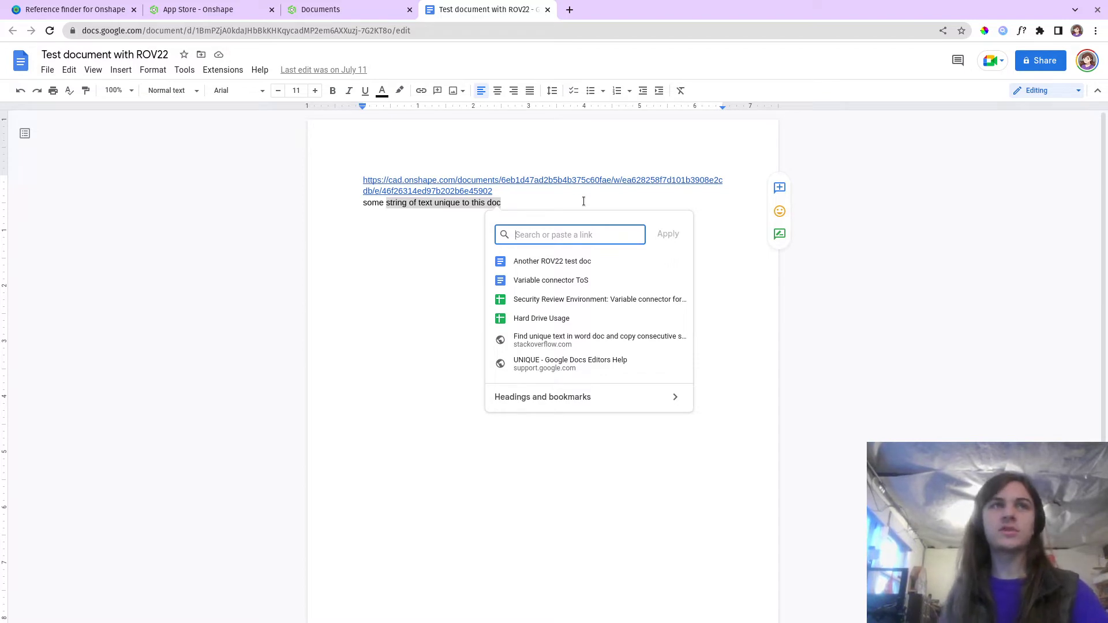
pyautogui.hotkey('ctrl', 'z')
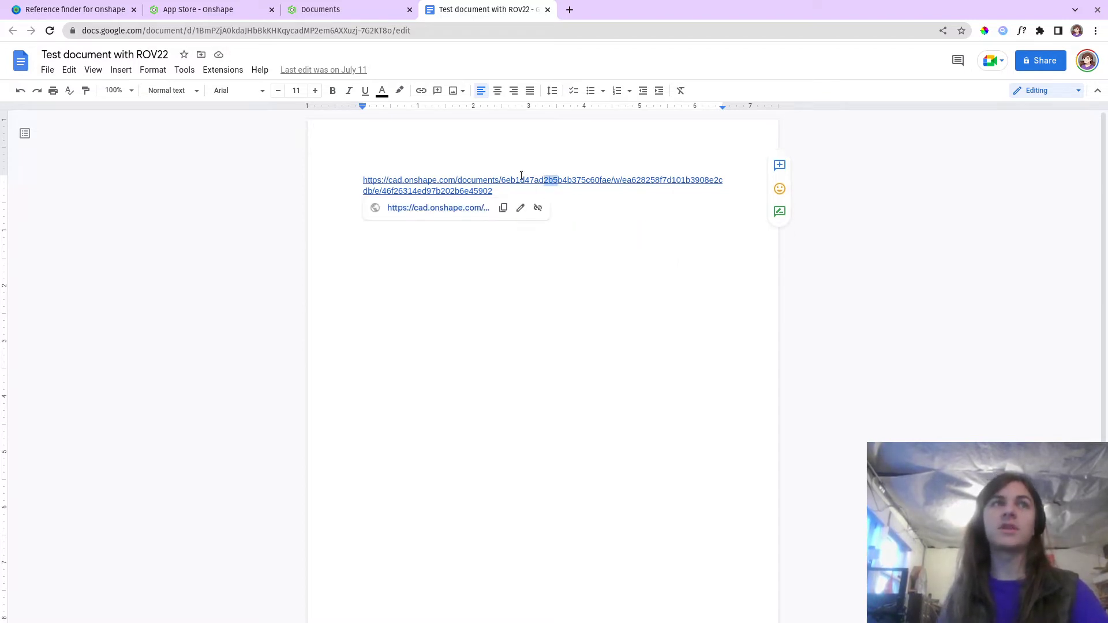
# Step: Reopen Reference finder for ROV22 in Onshape and view its Google Drive references as a Drive search
pyautogui.click(354, 10)
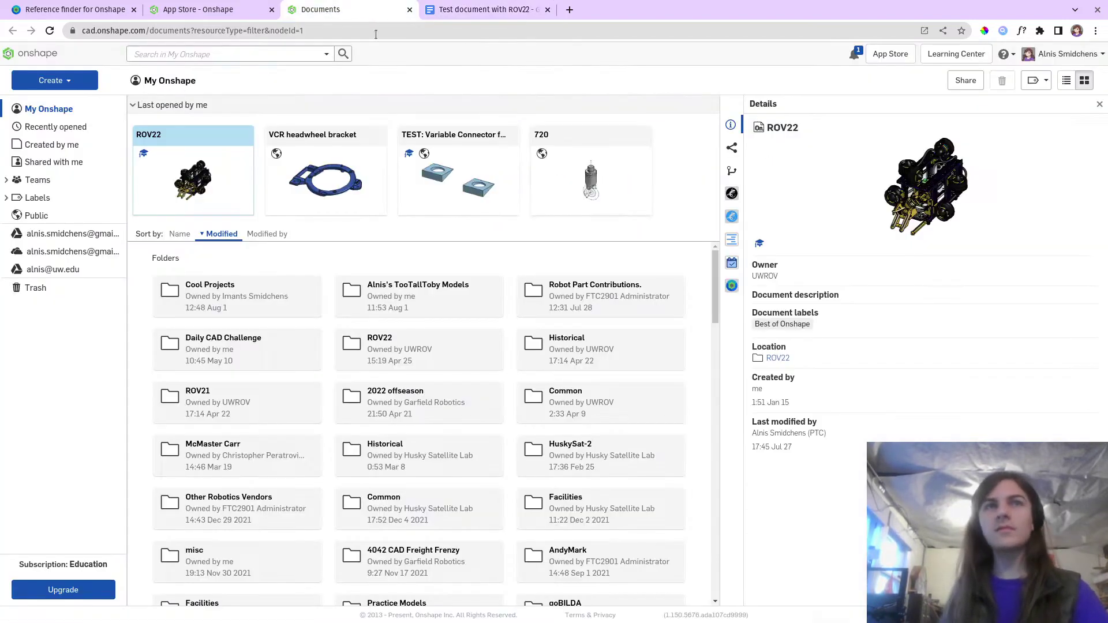
pyautogui.click(739, 286)
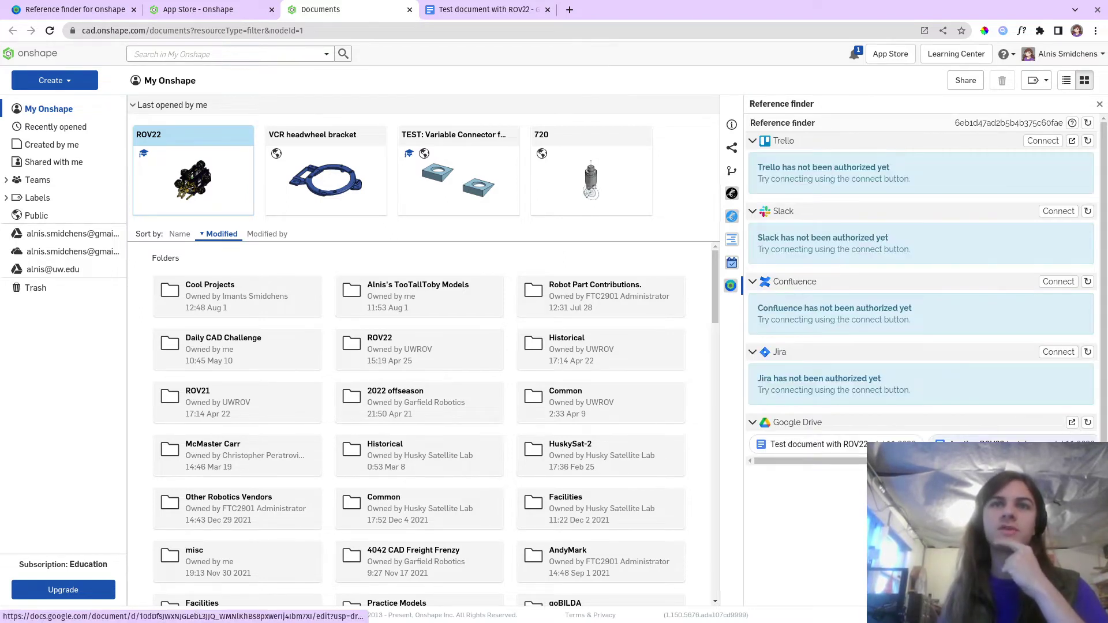
pyautogui.click(1070, 423)
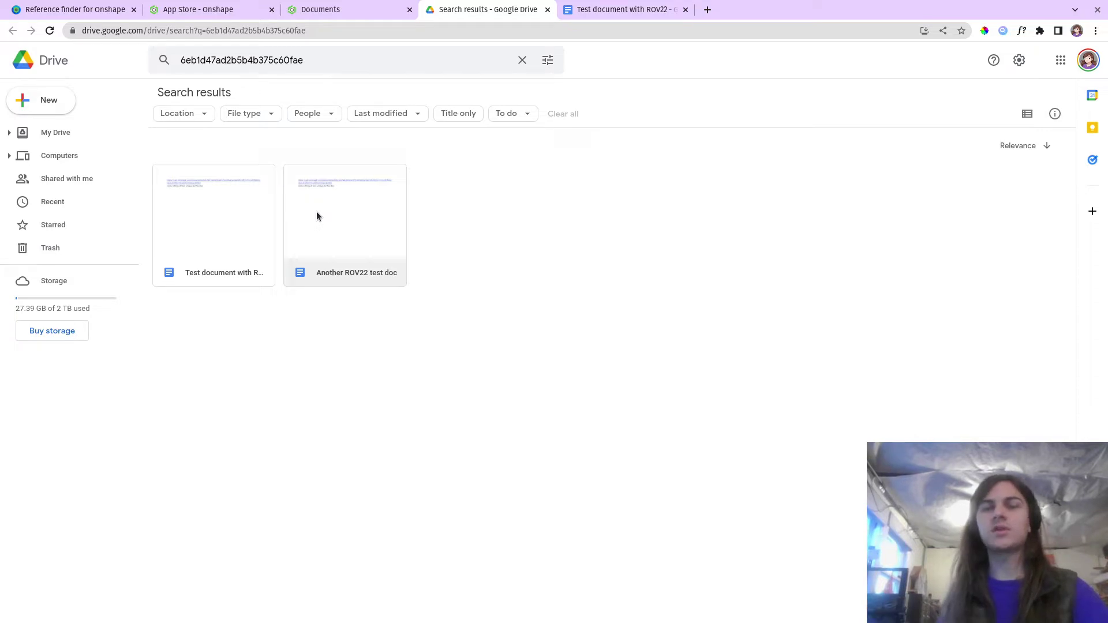
pyautogui.click(346, 10)
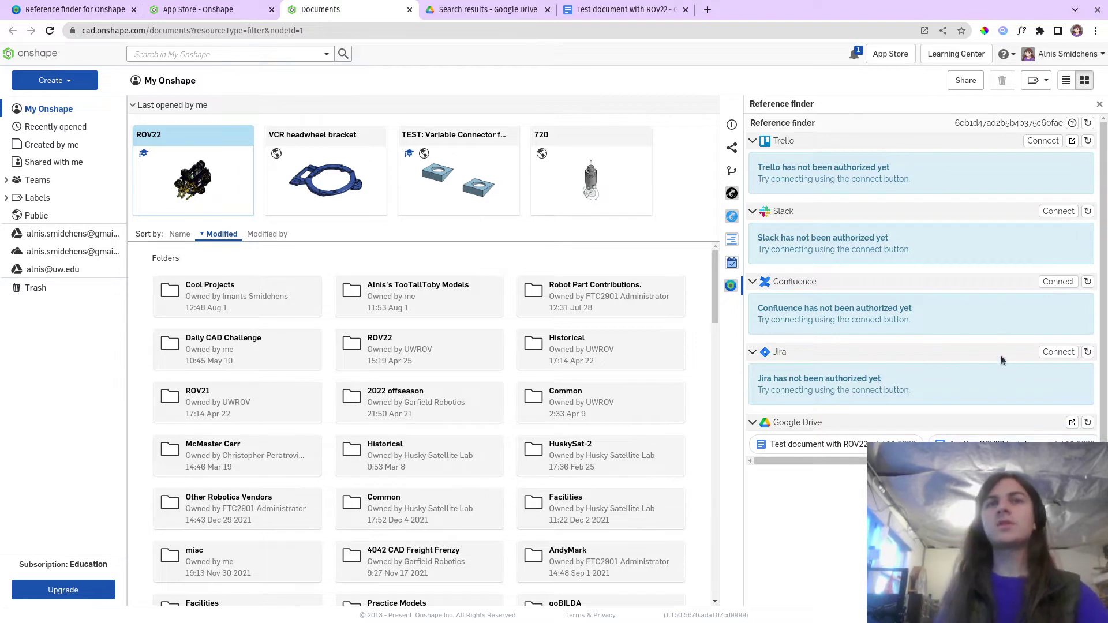
# Step: Connect Reference finder to Jira, review the requested jira-work permission and accept access to the Atlassian account
pyautogui.click(1054, 354)
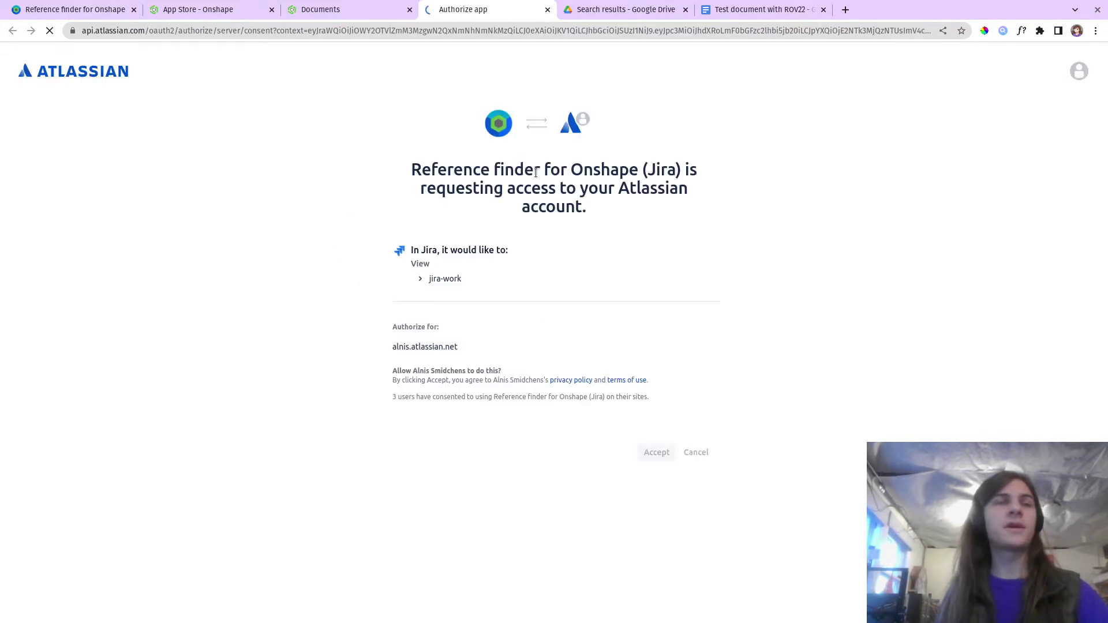
pyautogui.click(421, 280)
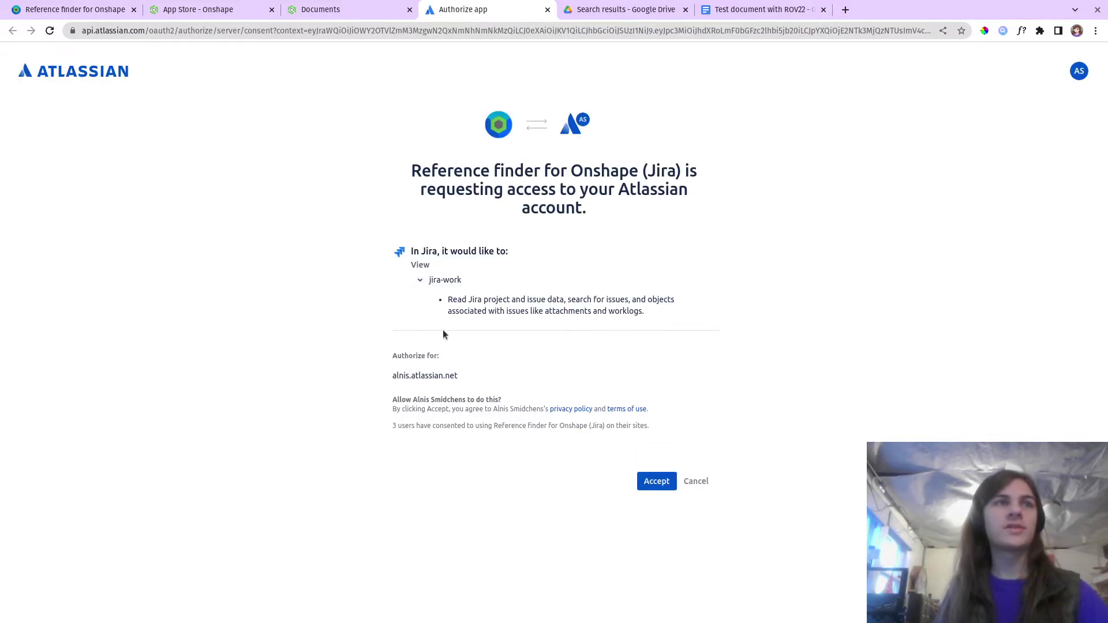
pyautogui.moveTo(449, 298); pyautogui.dragTo(641, 312)
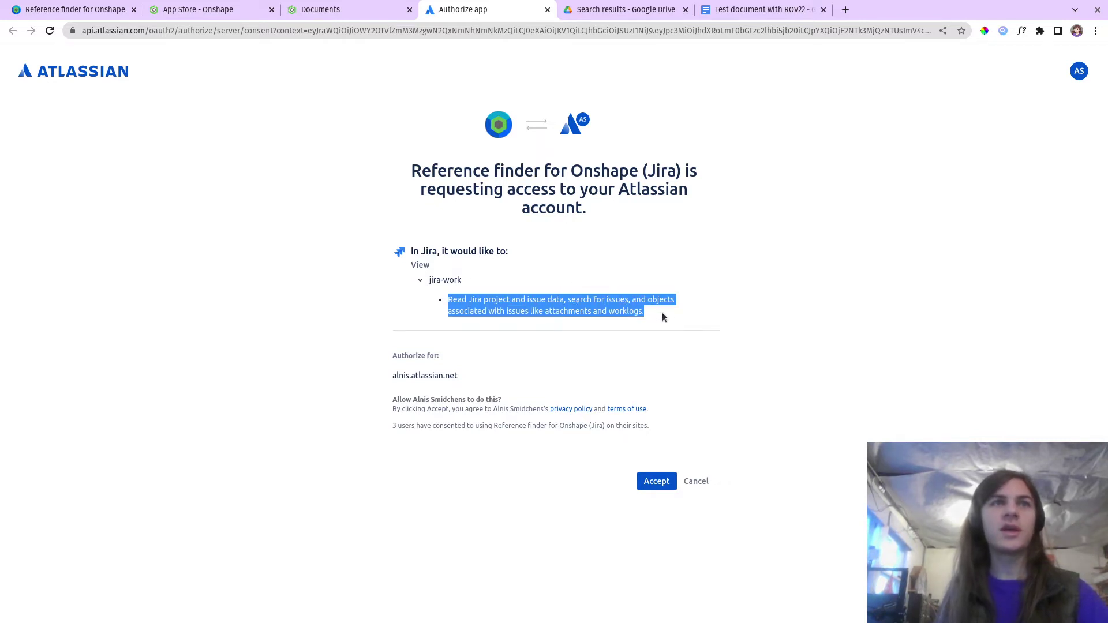
pyautogui.click(663, 312)
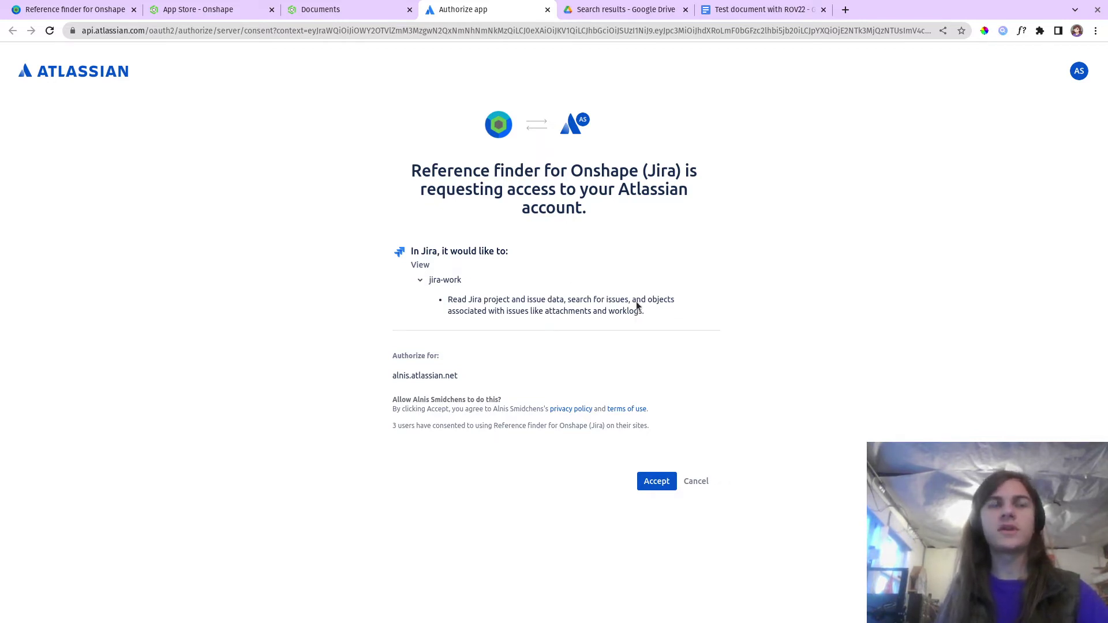
pyautogui.click(658, 480)
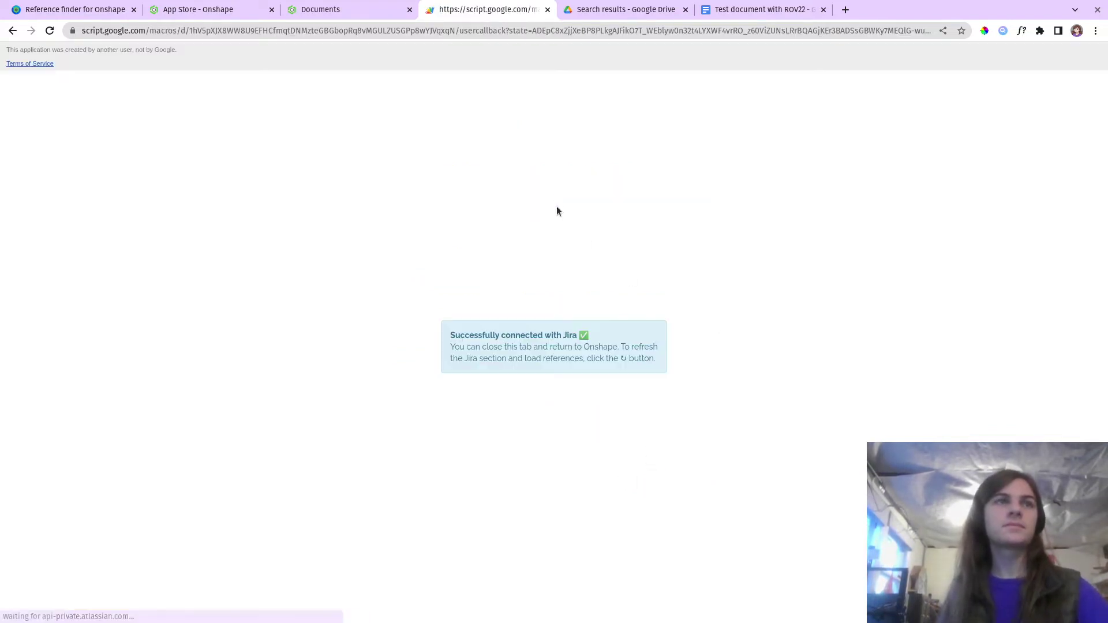
pyautogui.moveTo(433, 324); pyautogui.dragTo(637, 388)
pyautogui.click(637, 388)
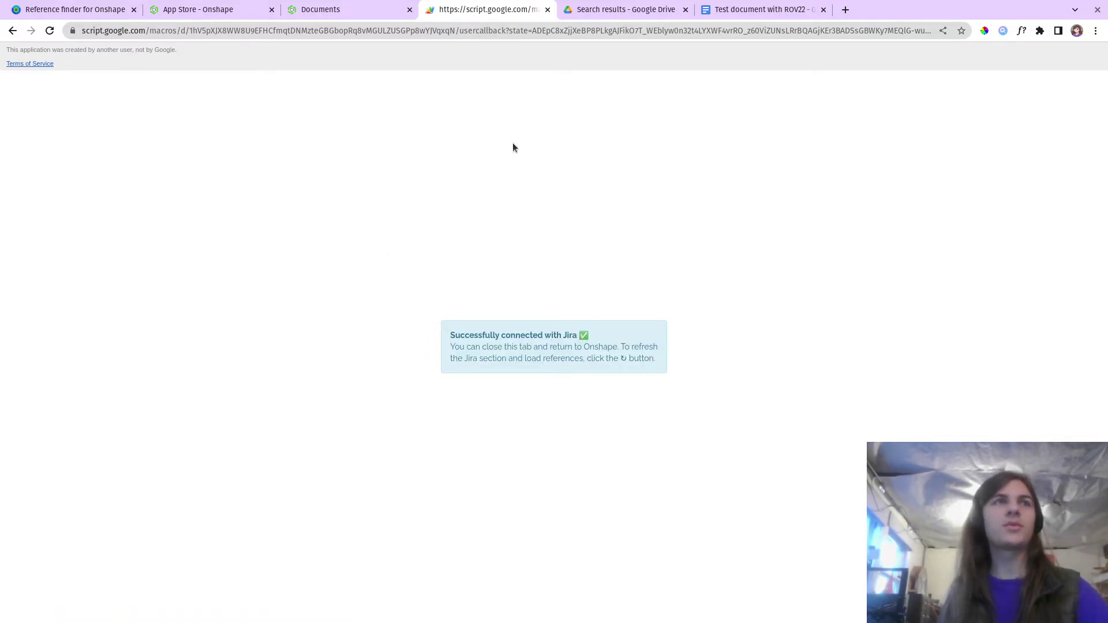
# Step: Return to Onshape, open "Super basic search test for document id" from ROV22's Jira references, and inspect the issue's description
pyautogui.click(364, 7)
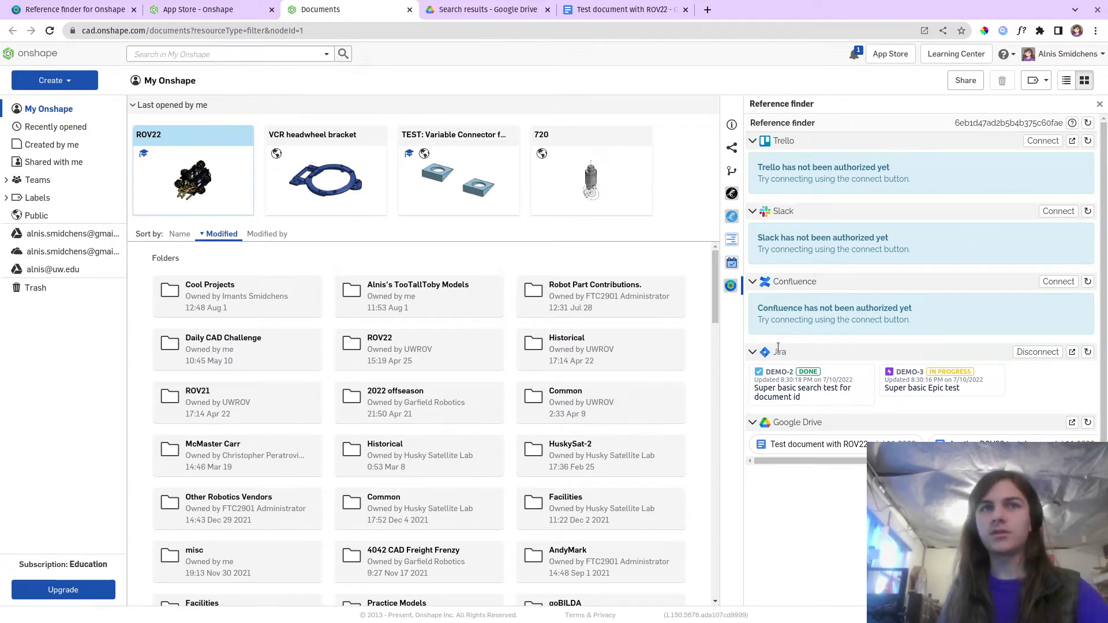
pyautogui.moveTo(1031, 394); pyautogui.dragTo(759, 357)
pyautogui.click(830, 359)
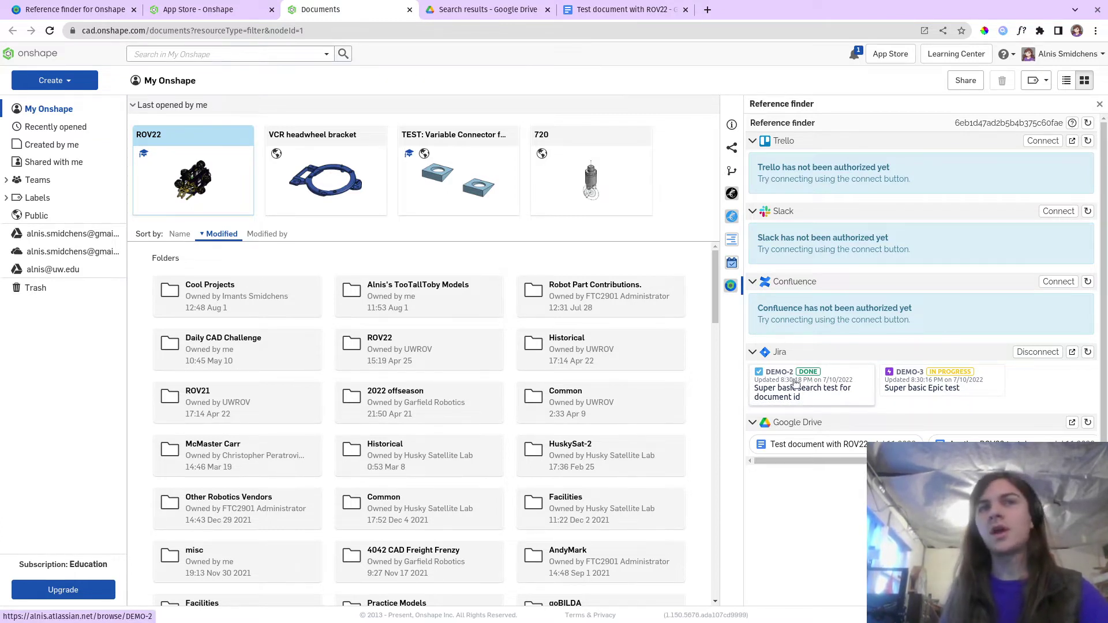
pyautogui.click(824, 399)
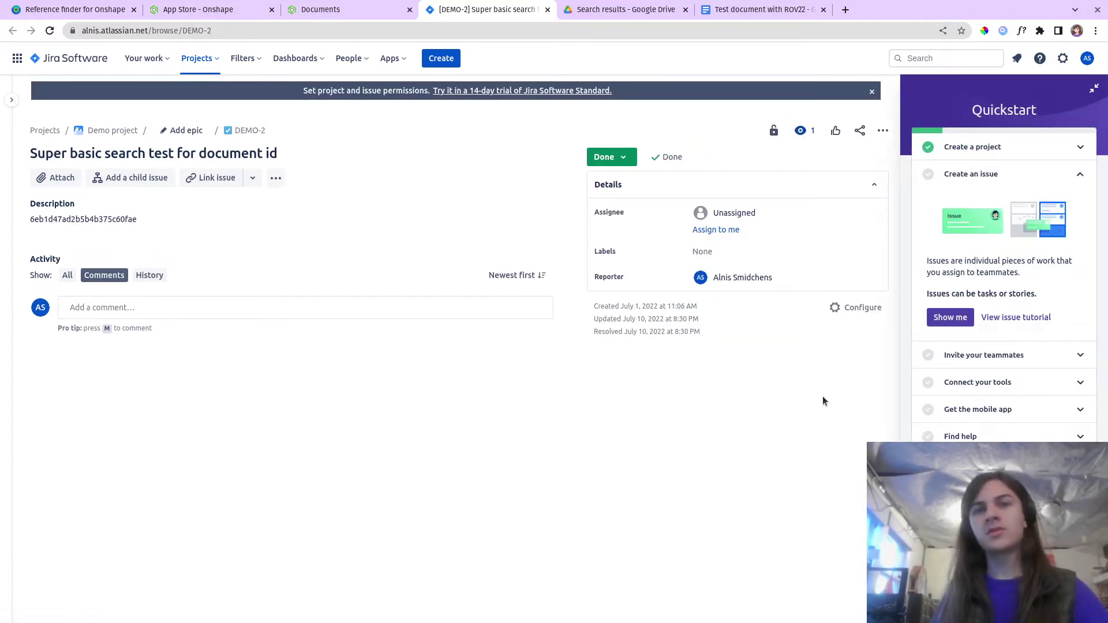
pyautogui.click(88, 220)
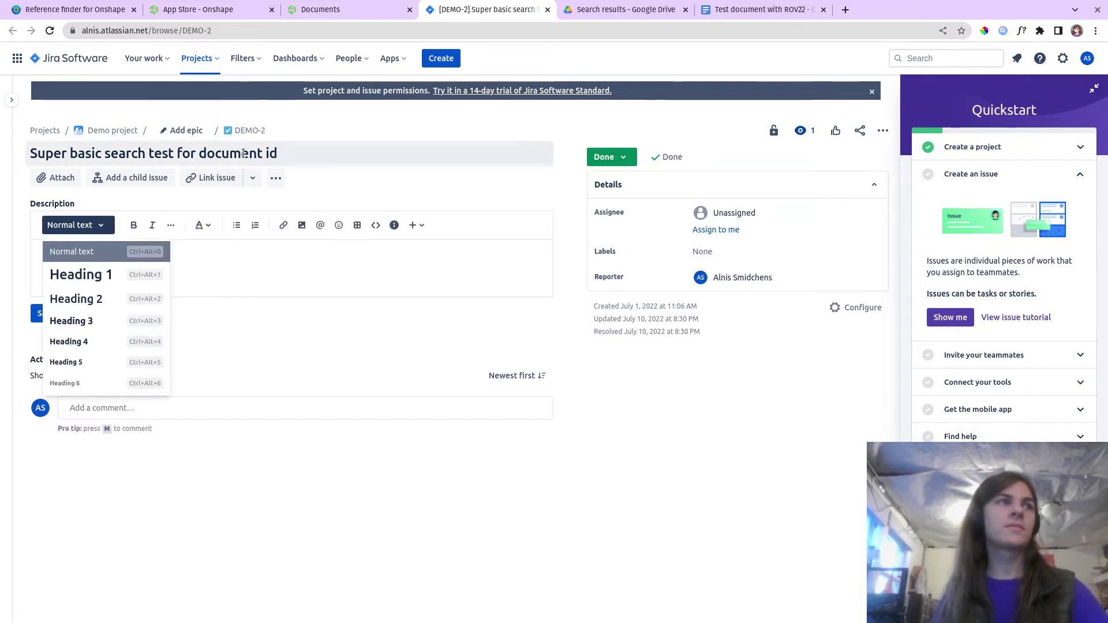
pyautogui.click(256, 301)
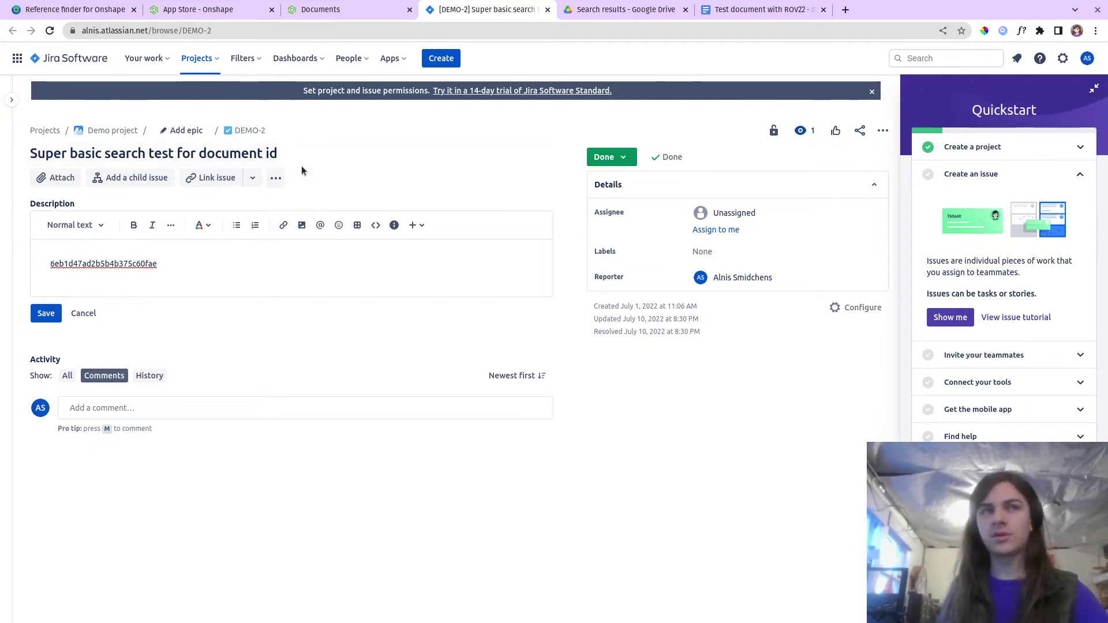
# Step: Copy ROV22's document ID from Reference finder in Onshape
pyautogui.click(326, 5)
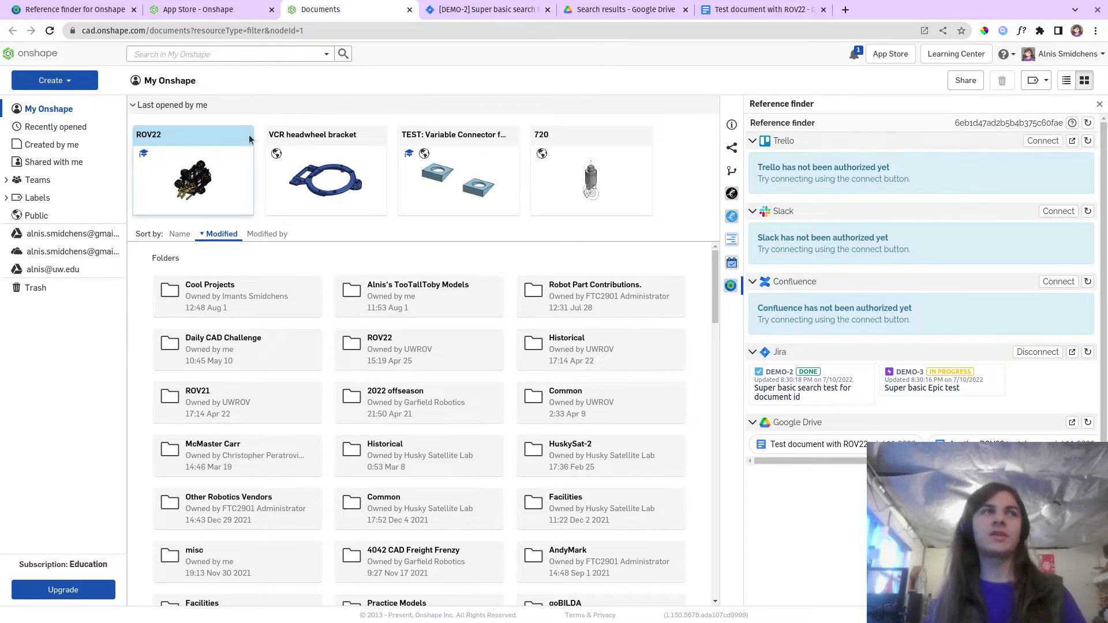
pyautogui.doubleClick(1004, 123)
pyautogui.hotkey('ctrl', 'c')
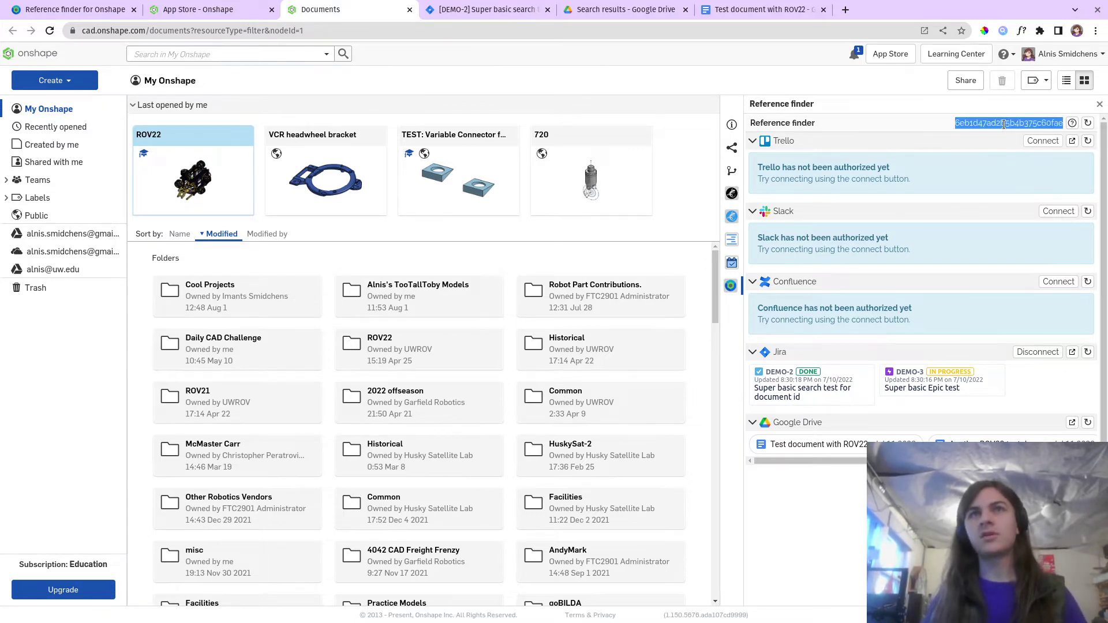
# Step: Switch to Jira and start a new issue in the Demo project with the summary "Some issue"
pyautogui.click(455, 9)
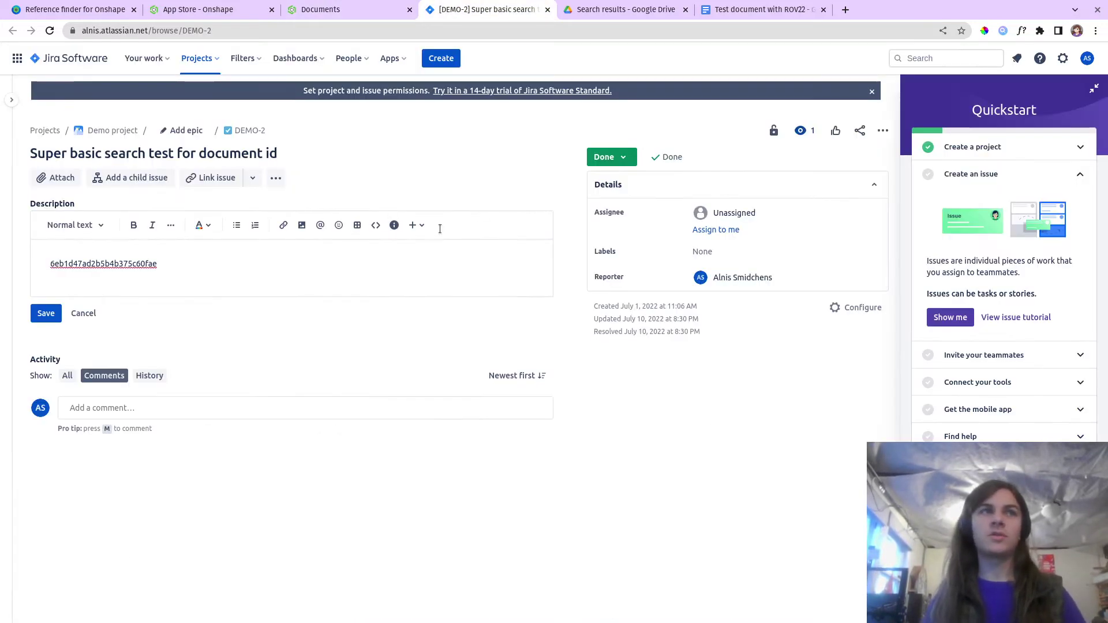
pyautogui.click(434, 58)
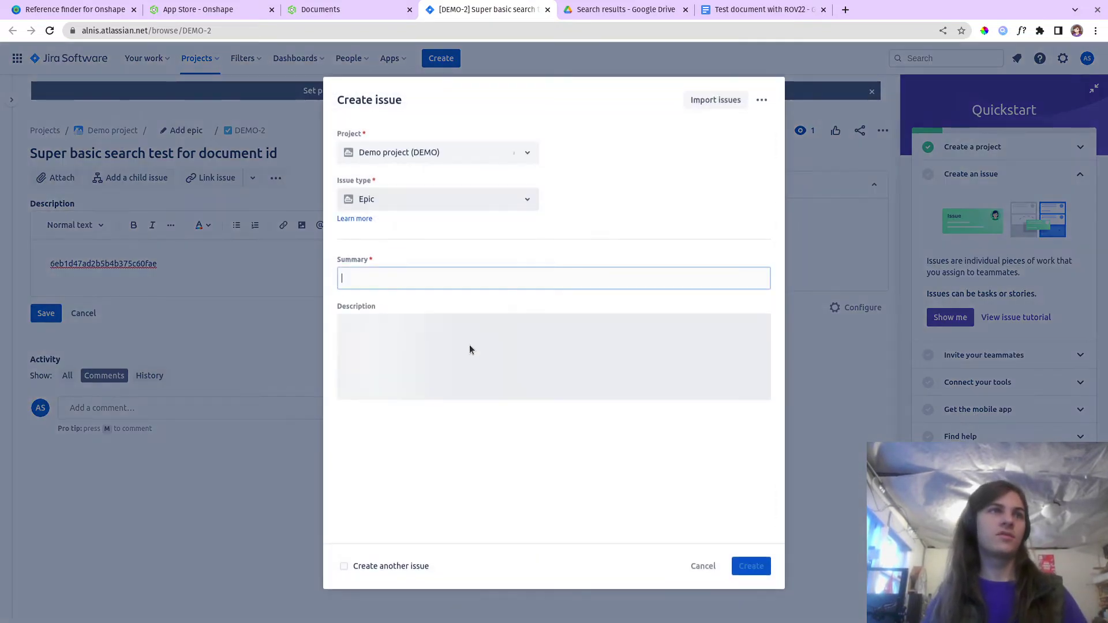
pyautogui.click(395, 275)
pyautogui.write('Some issue')
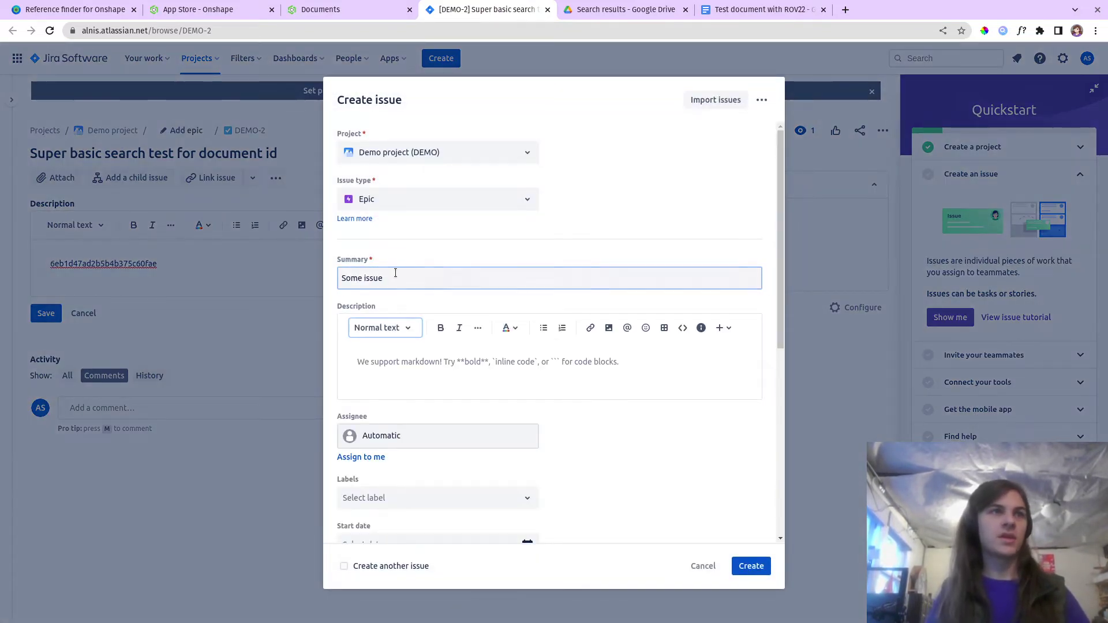
# Step: Describe the issue as "Something needs to be fixed", add the copied document ID followed by "for correlation", and create the issue
pyautogui.click(421, 364)
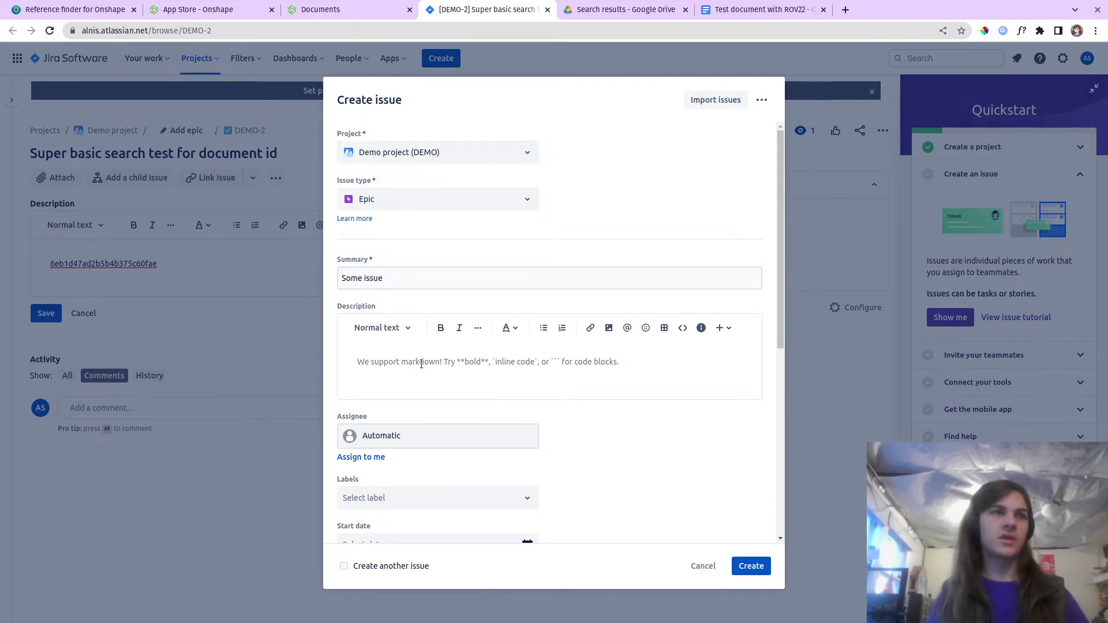
pyautogui.write('Something need')
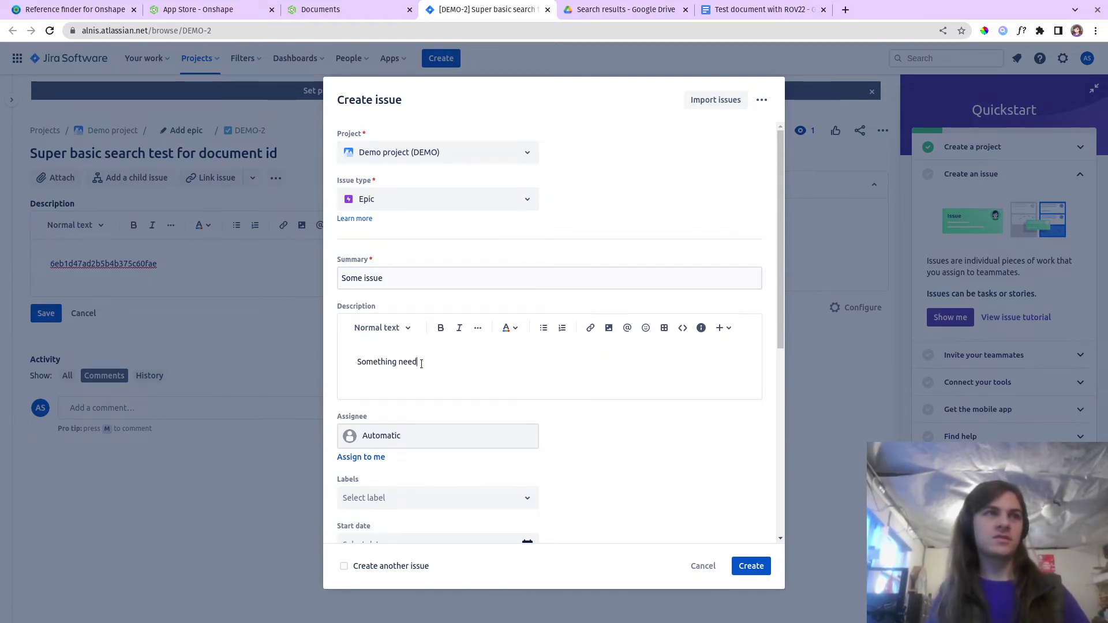
pyautogui.write('s to be fixed')
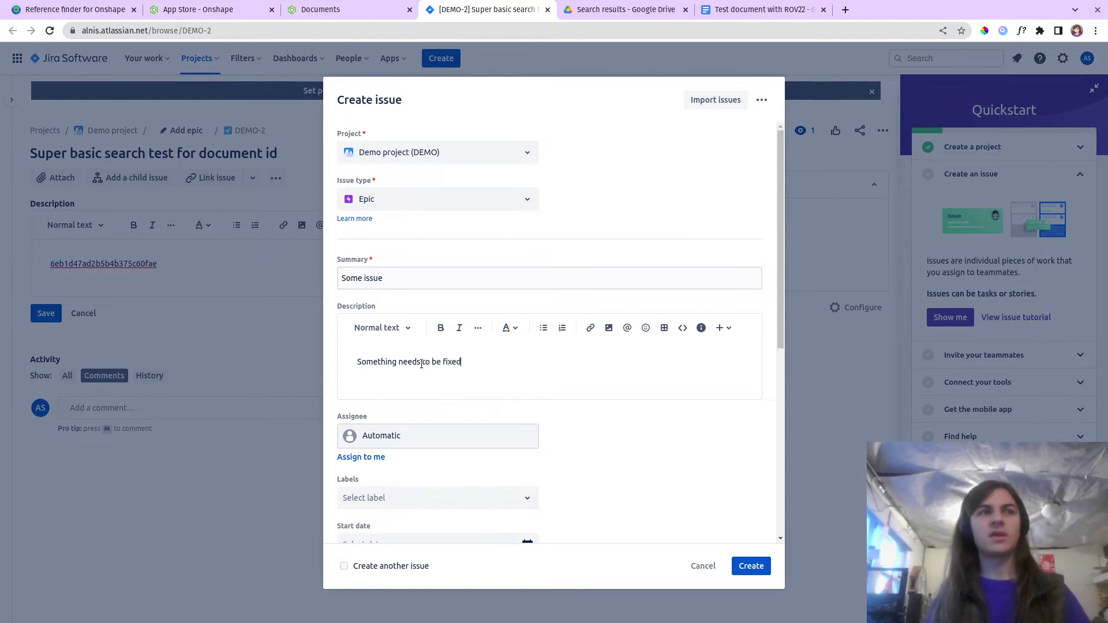
pyautogui.press('Return')
pyautogui.press('Return')
pyautogui.hotkey('ctrl', 'v')
pyautogui.write('fo')
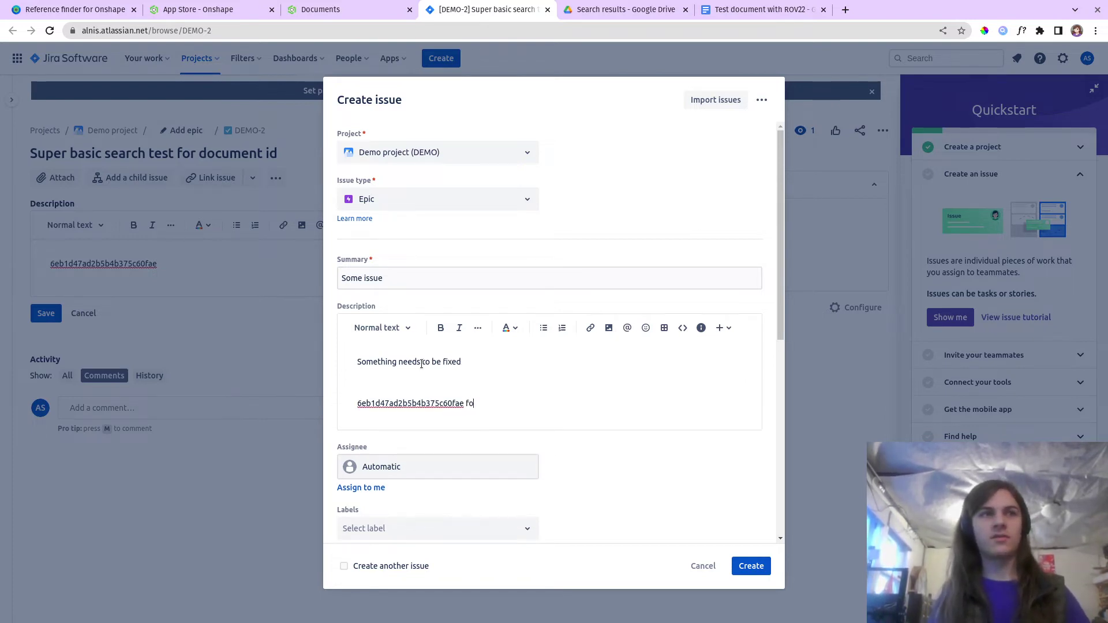
pyautogui.write('r correlation')
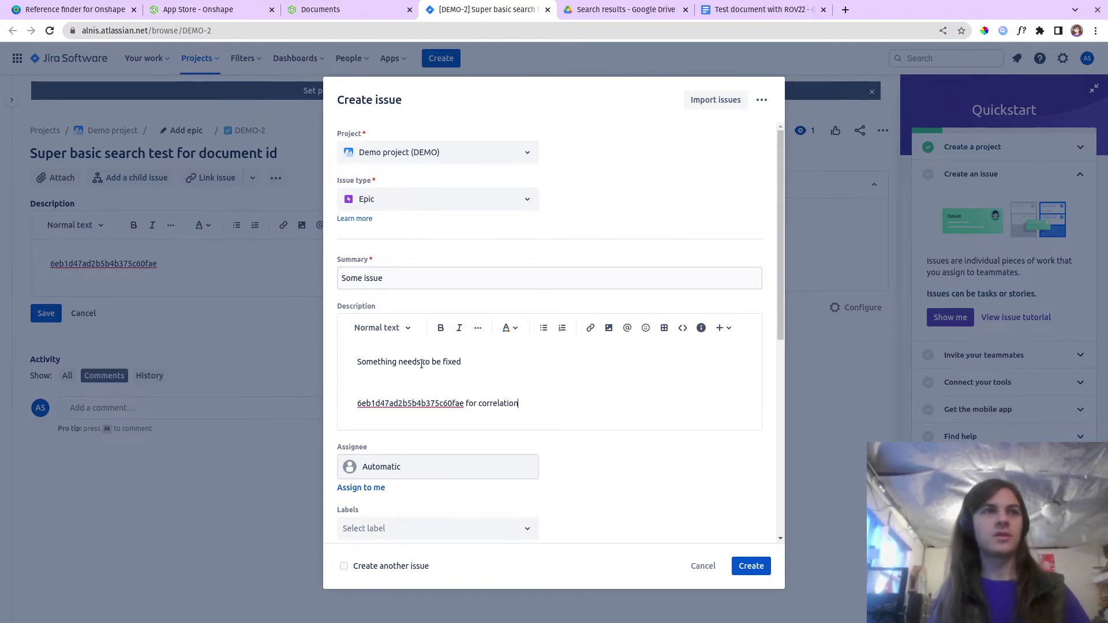
pyautogui.click(750, 566)
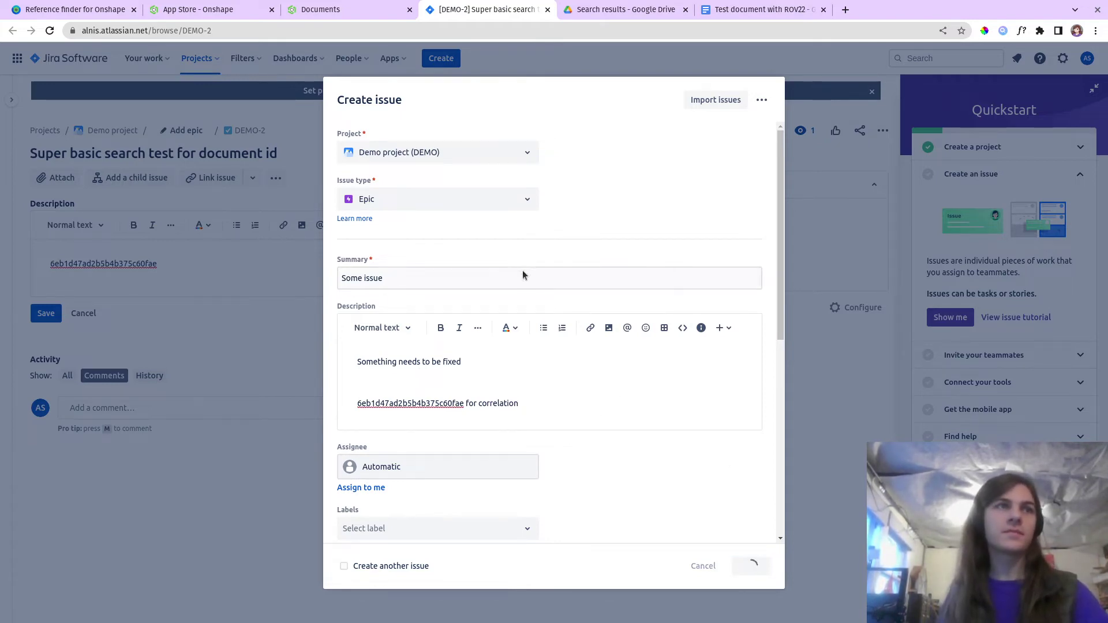
# Step: Return to Onshape and refresh ROV22's Jira references, including a reload of all Reference finder sections
pyautogui.hotkey('ctrl', 'shift', 'Tab')
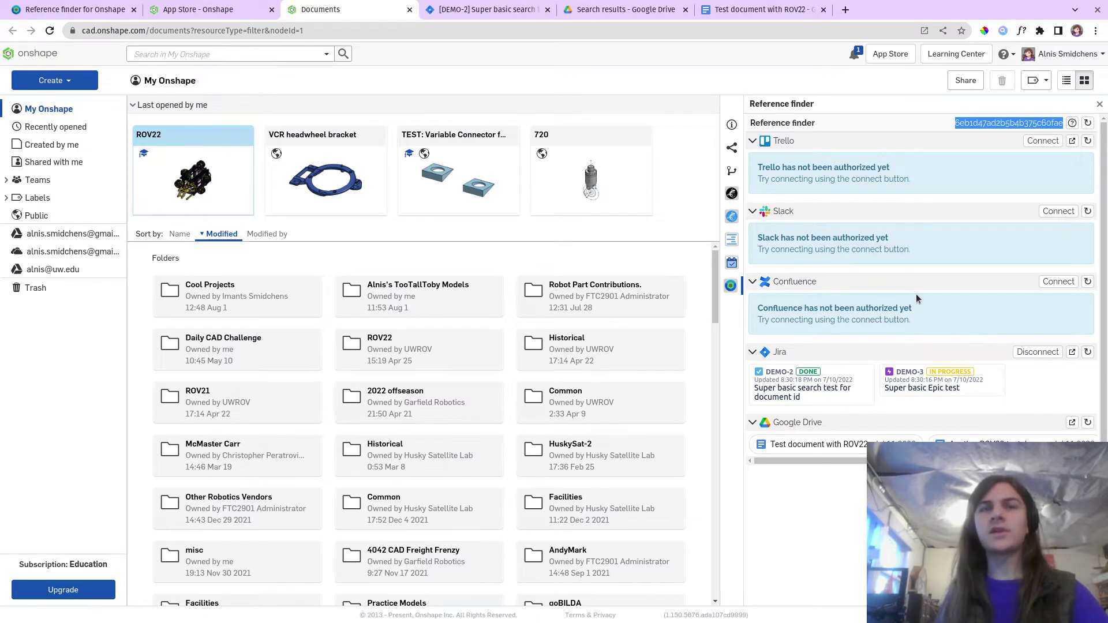
pyautogui.click(1087, 351)
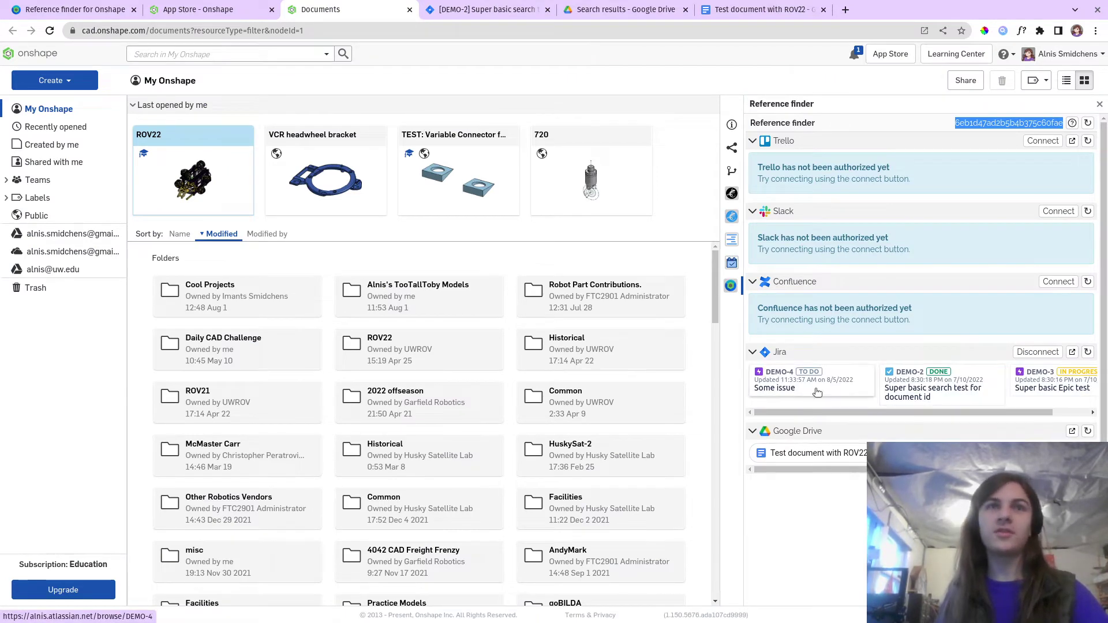
pyautogui.click(1087, 352)
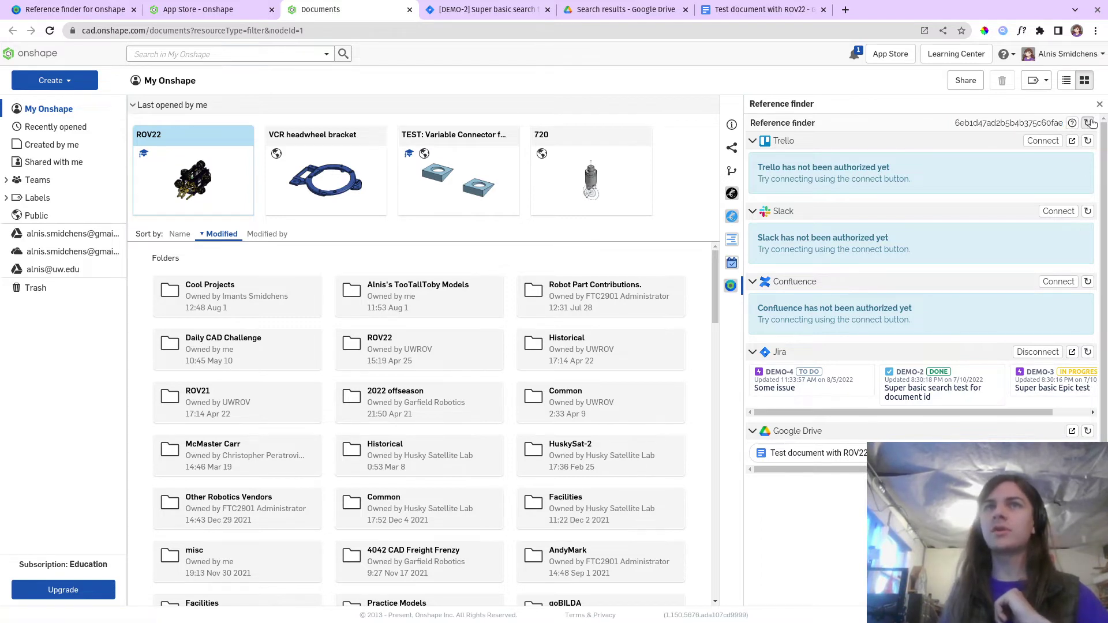
pyautogui.click(1087, 123)
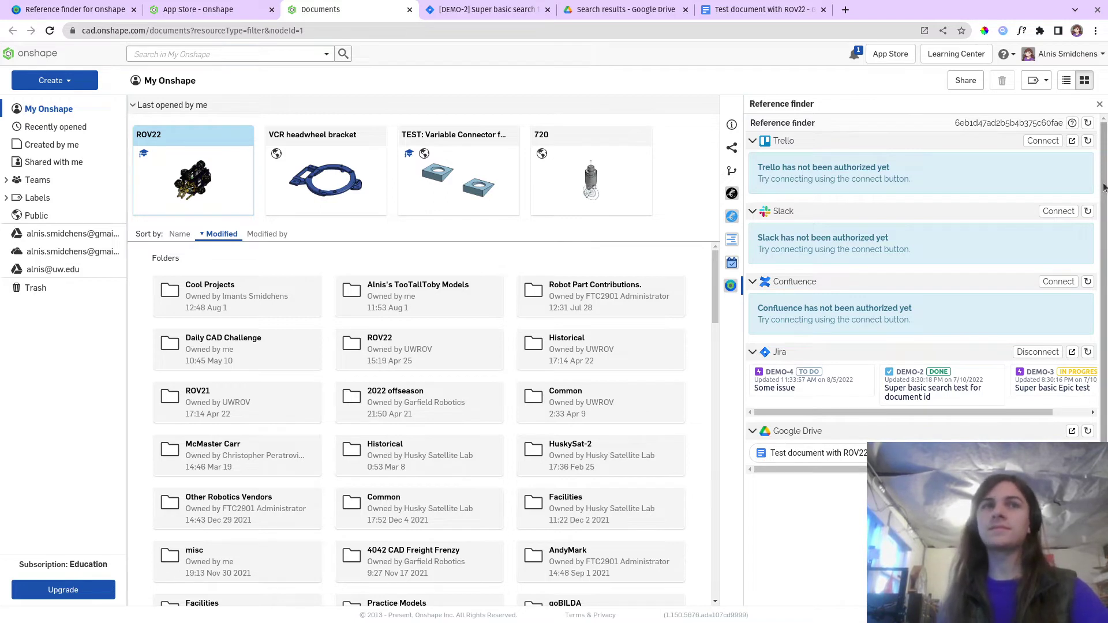
# Step: Try to connect Reference finder to Confluence, reviewing the requested search permission and accepting access to the Atlassian account
pyautogui.click(1058, 281)
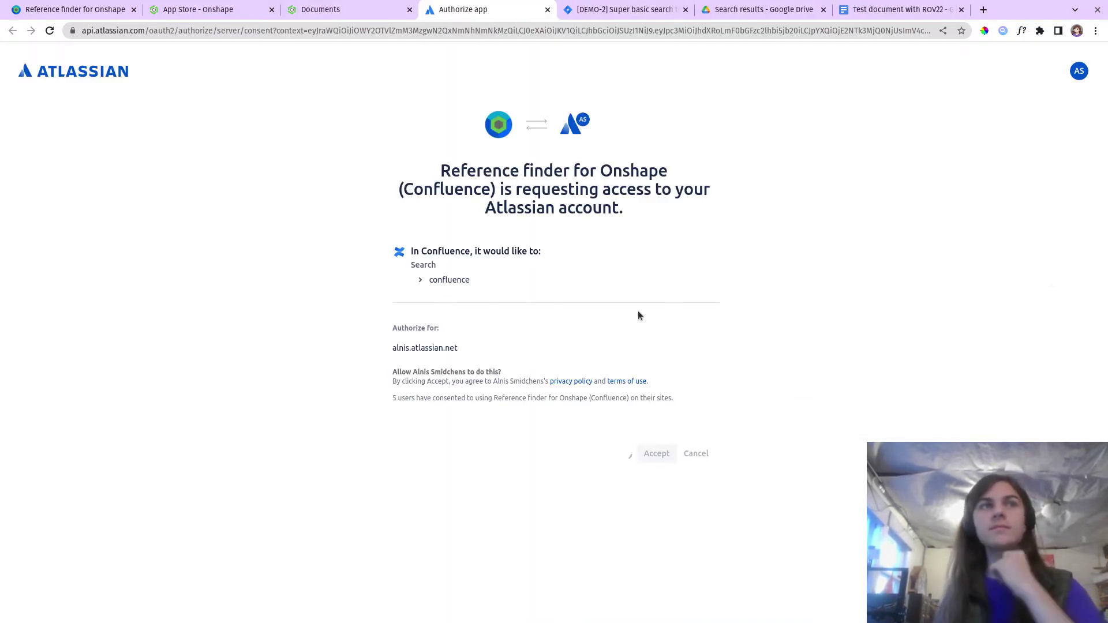
pyautogui.click(419, 280)
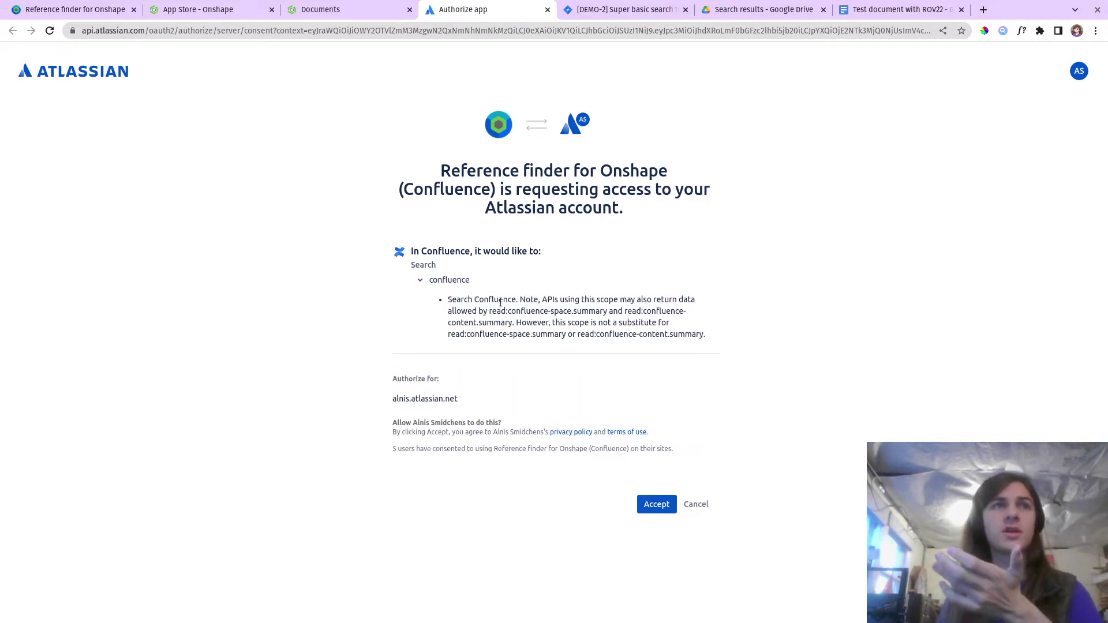
pyautogui.moveTo(501, 301); pyautogui.dragTo(613, 324)
pyautogui.click(595, 326)
pyautogui.click(644, 336)
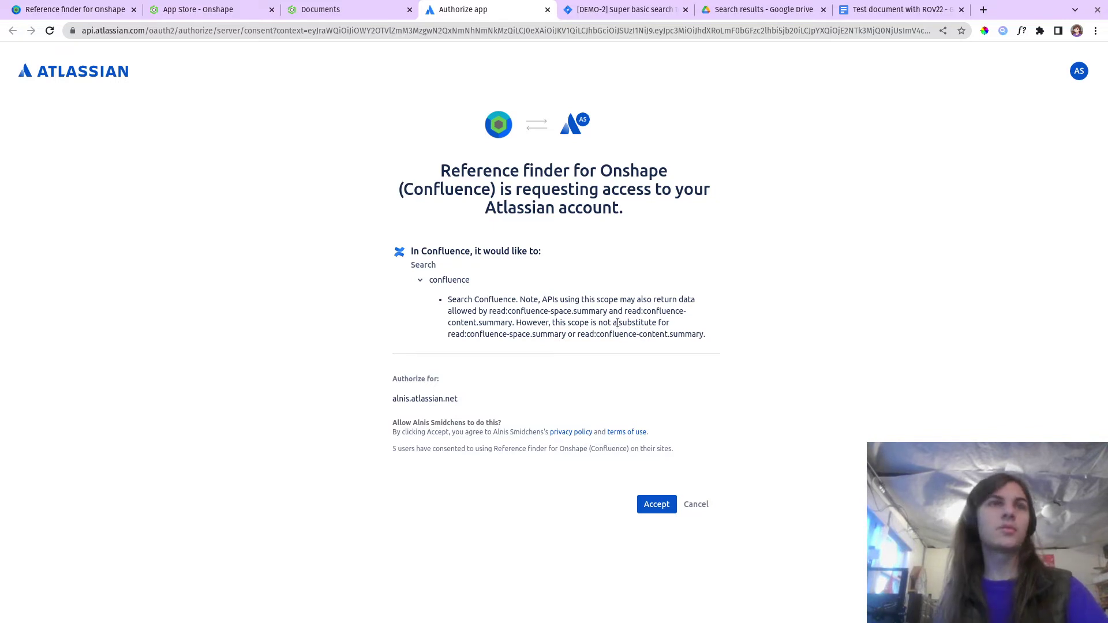
pyautogui.click(659, 504)
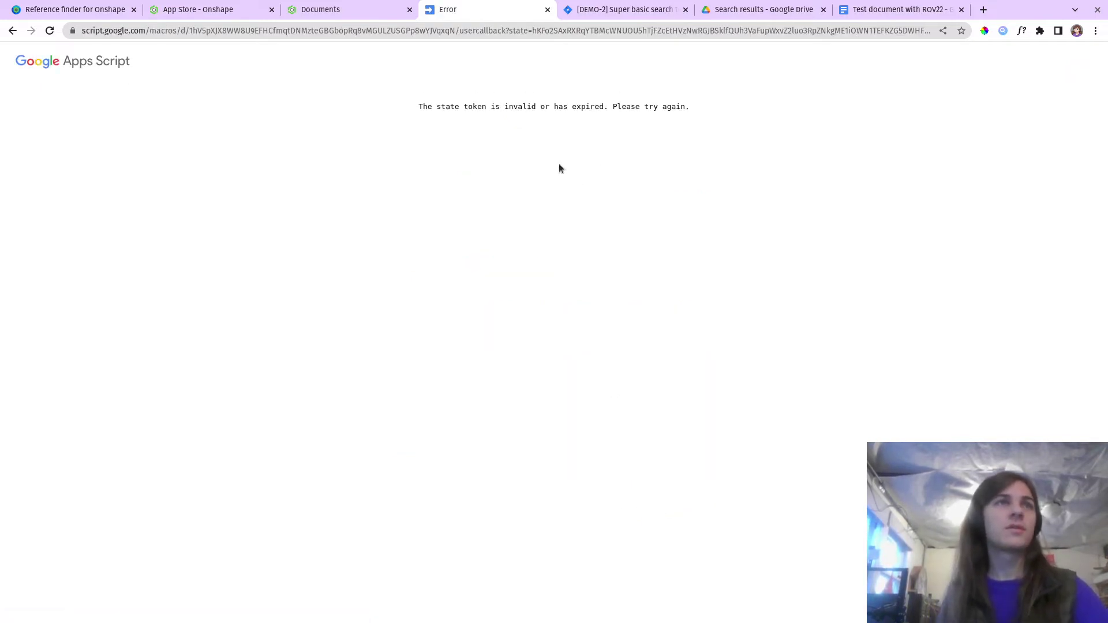
# Step: Close and reopen Reference finder in Onshape, connect it to Confluence and accept access to the Atlassian account
pyautogui.click(330, 5)
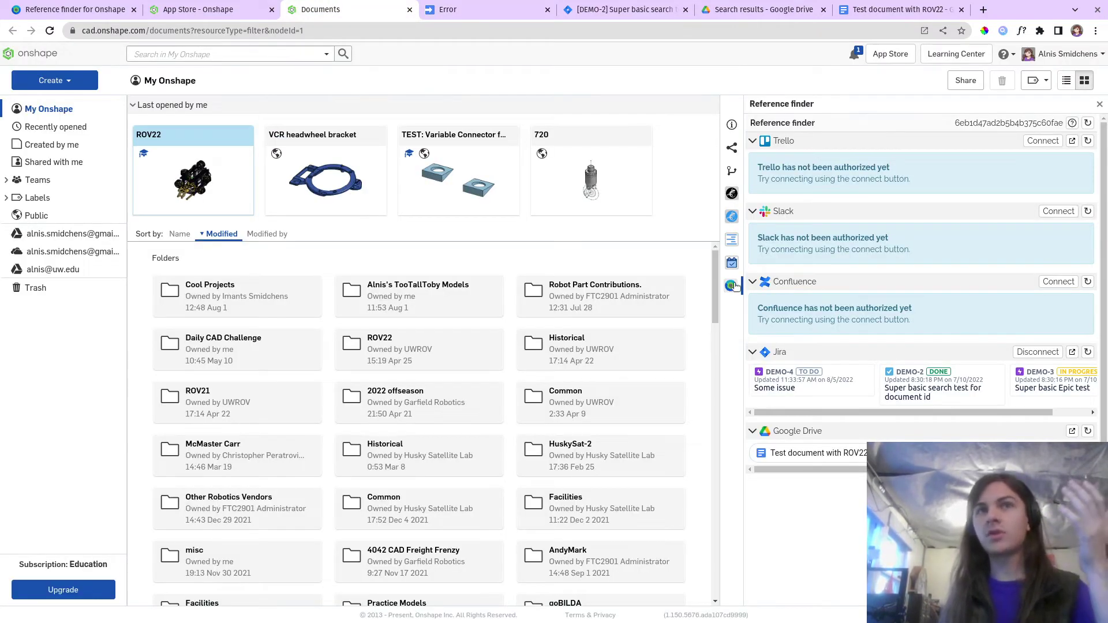
pyautogui.click(731, 285)
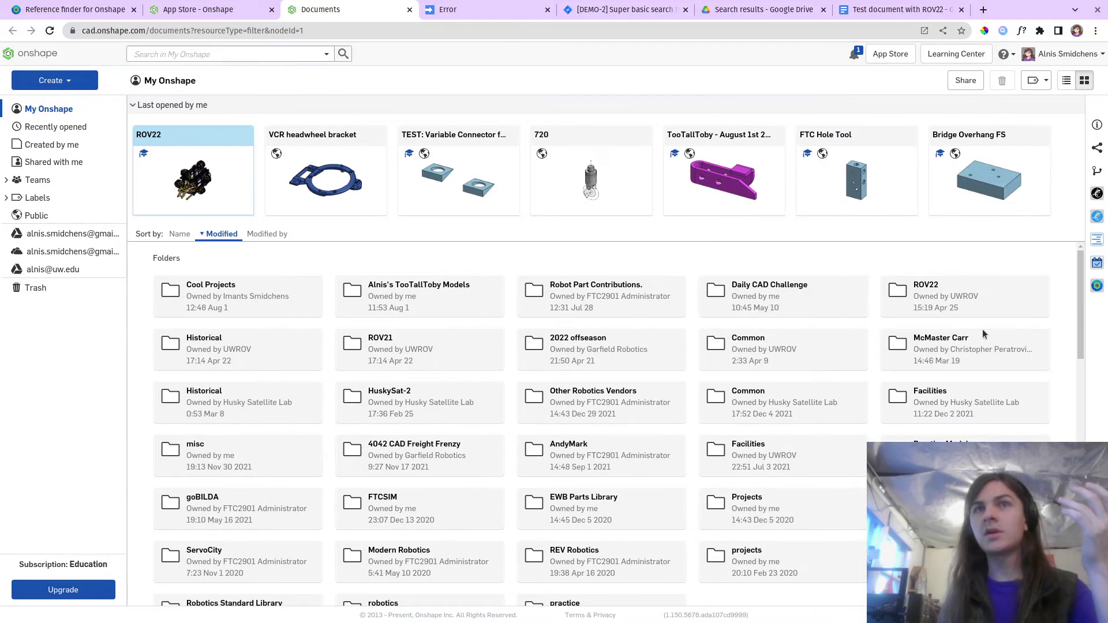
pyautogui.click(1097, 286)
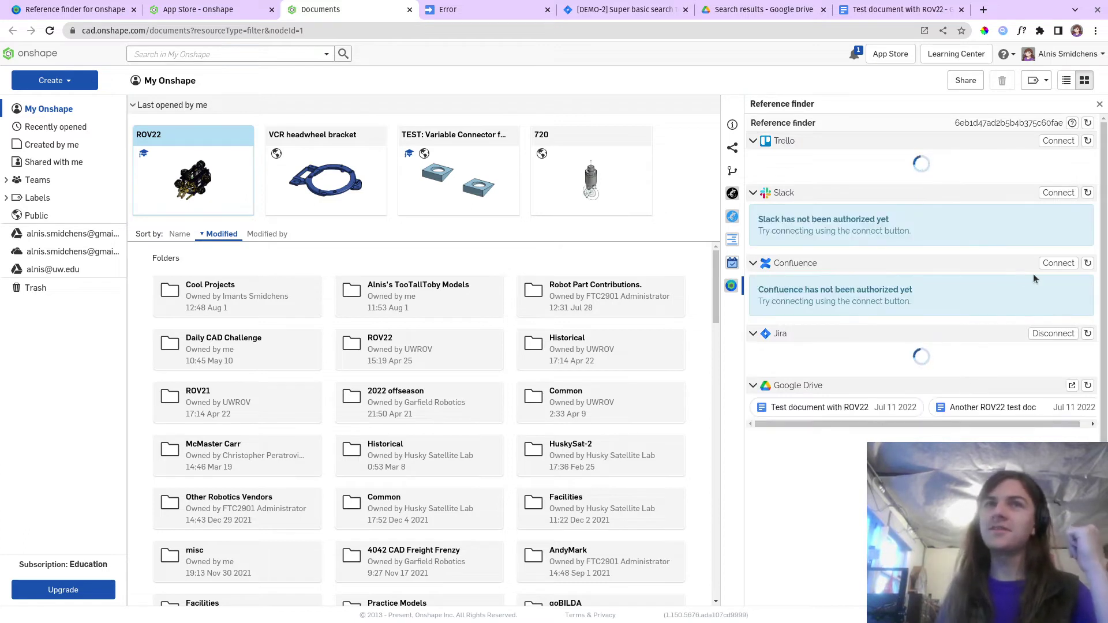
pyautogui.click(1062, 285)
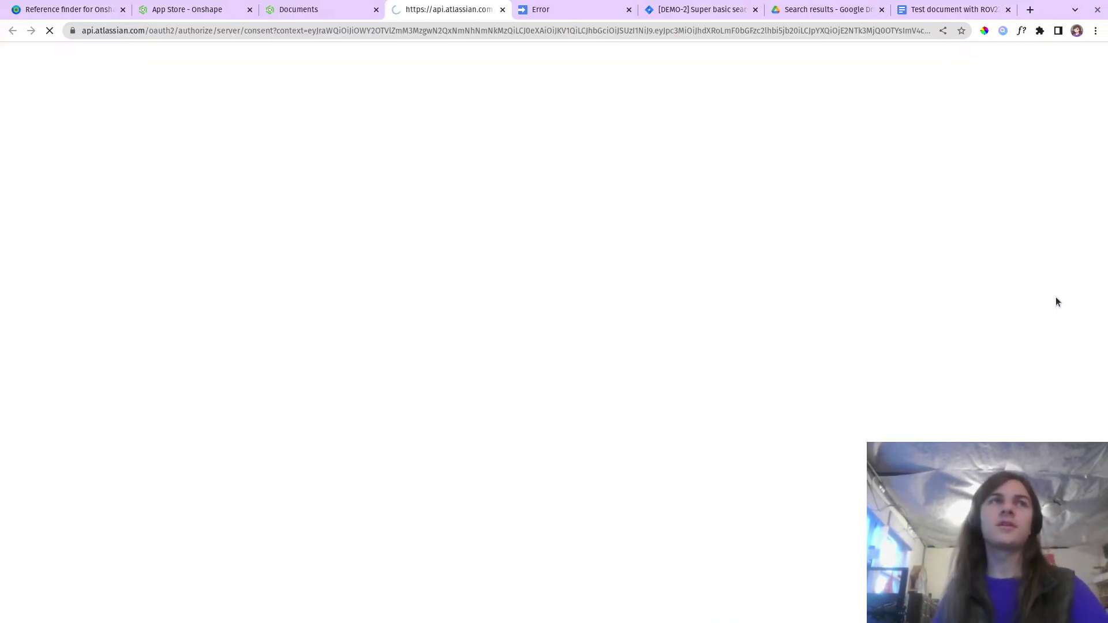
pyautogui.click(654, 455)
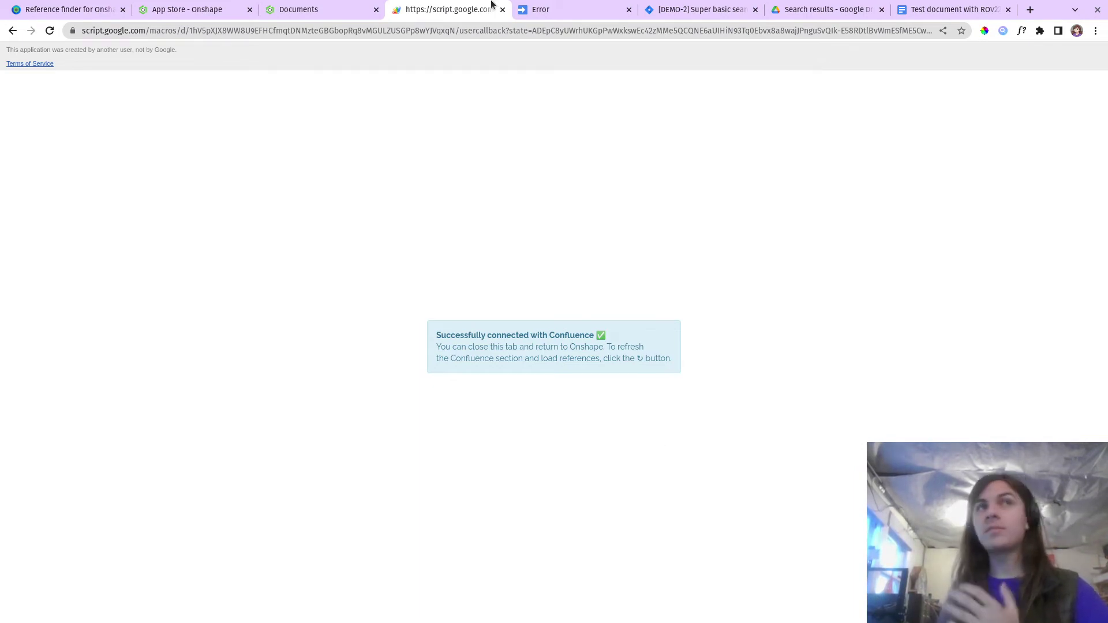
# Step: Close the finished Confluence authorization page and the leftover error page, returning to the Onshape documents page
pyautogui.hotkey('ctrl', 'w')
pyautogui.click(452, 5)
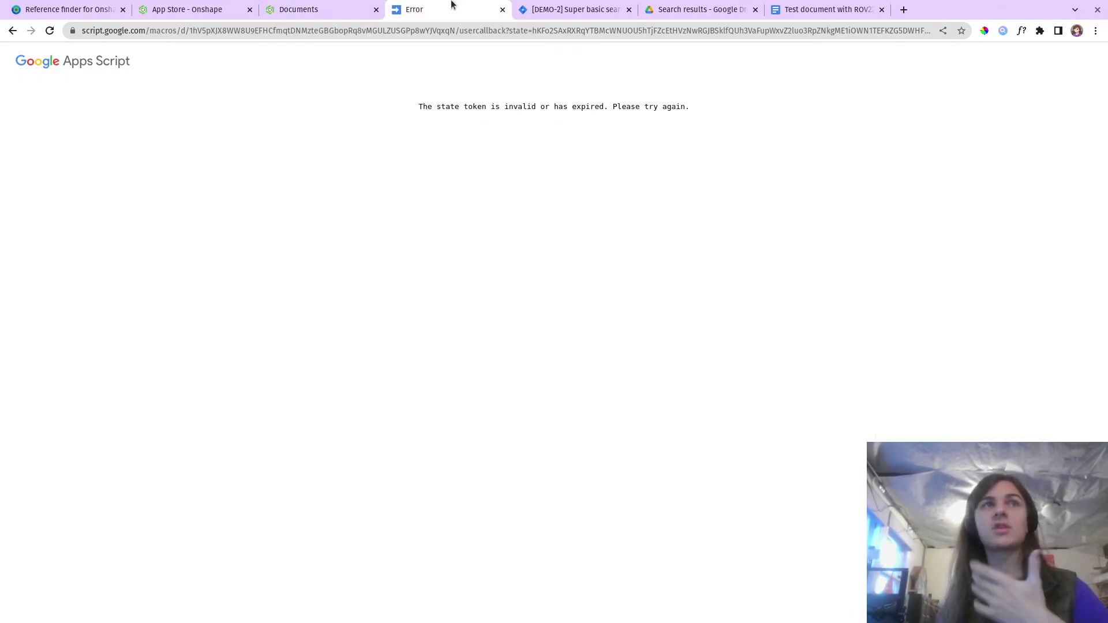
pyautogui.hotkey('ctrl', 'w')
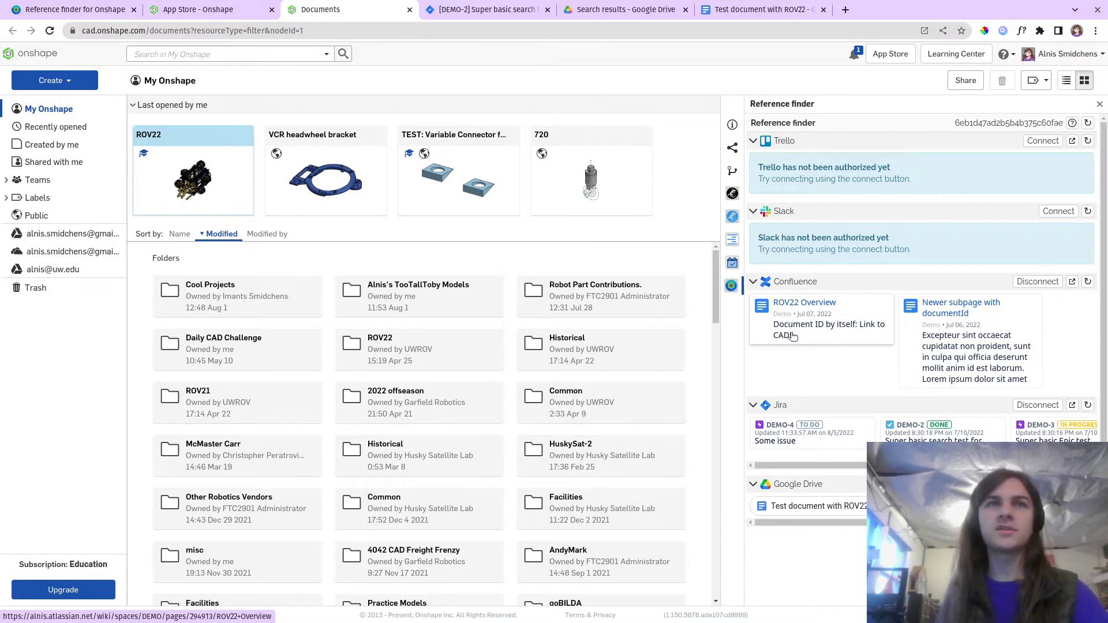
# Step: Open the ROV22 Overview page from the Confluence references and examine its document ID and CAD links
pyautogui.click(820, 339)
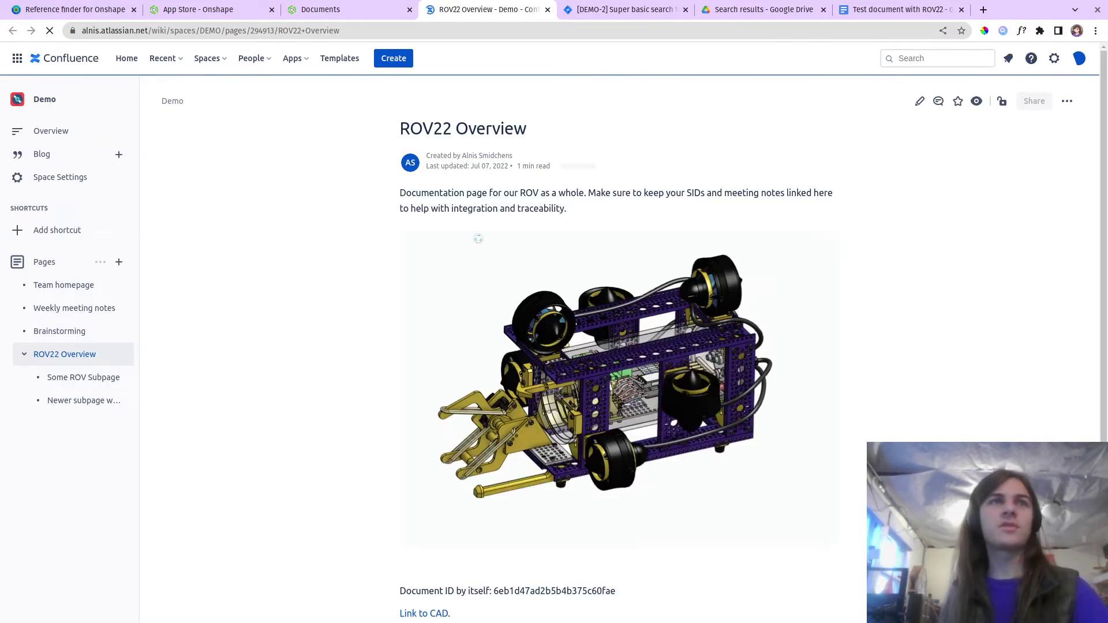
pyautogui.scroll(-3, 493, 462)
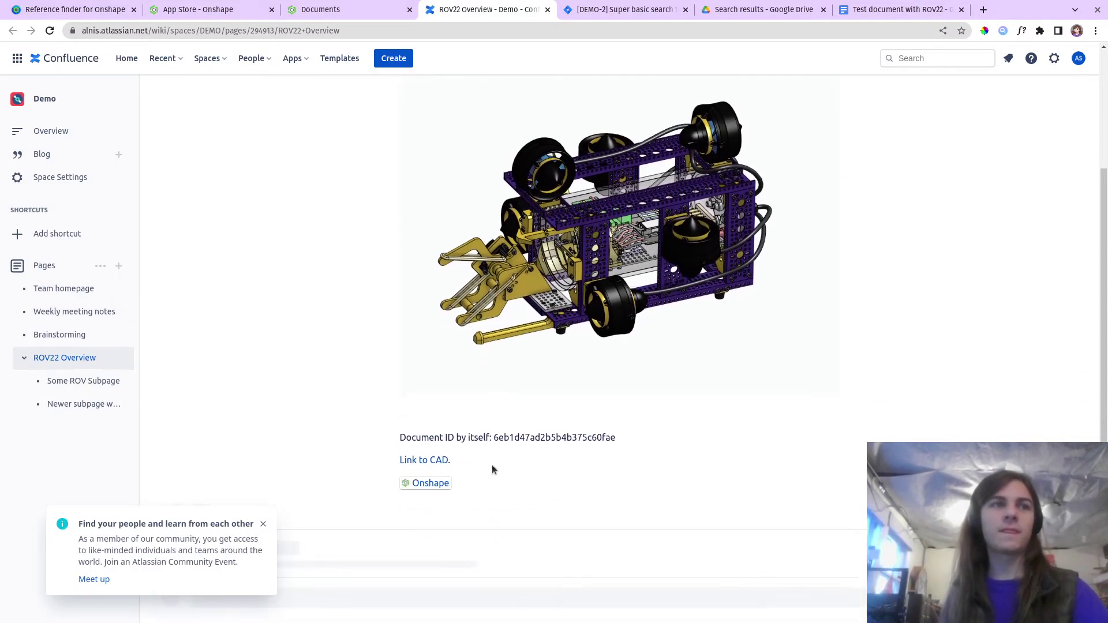
pyautogui.scroll(1, 485, 509)
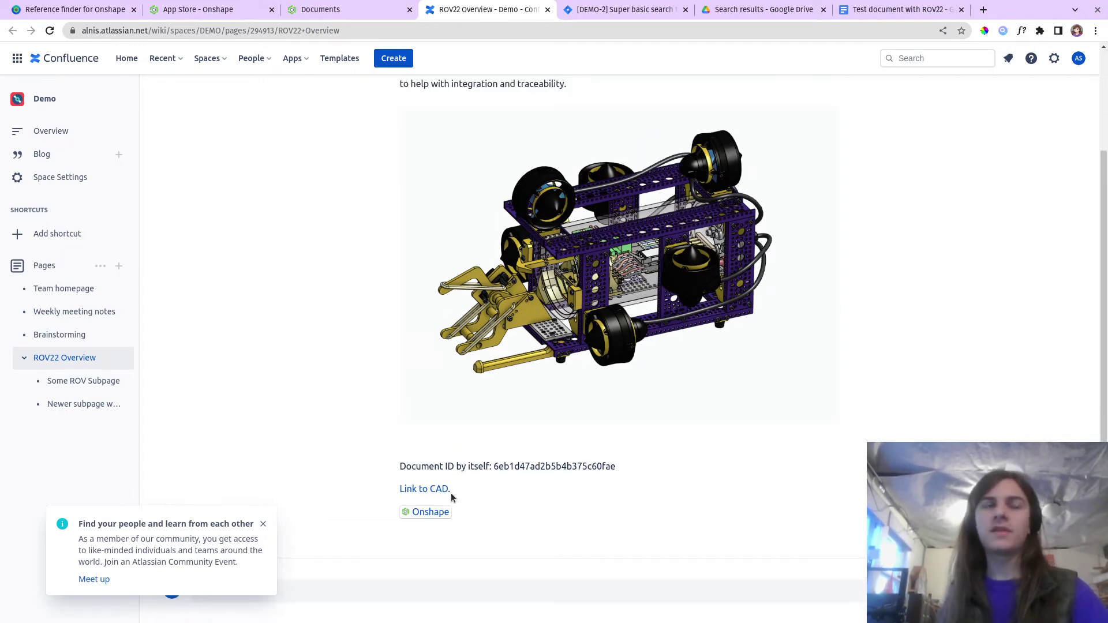
pyautogui.doubleClick(527, 472)
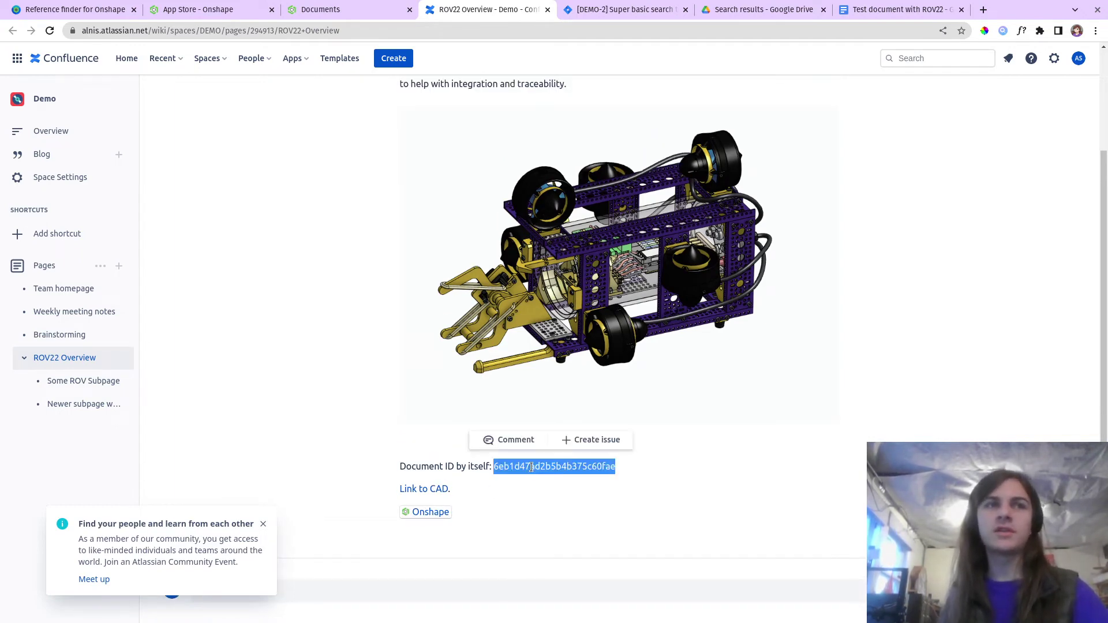
pyautogui.click(534, 476)
# Step: Return to Onshape, start connecting Reference finder to Slack and choose the Husky Satellite Lab workspace
pyautogui.click(355, 8)
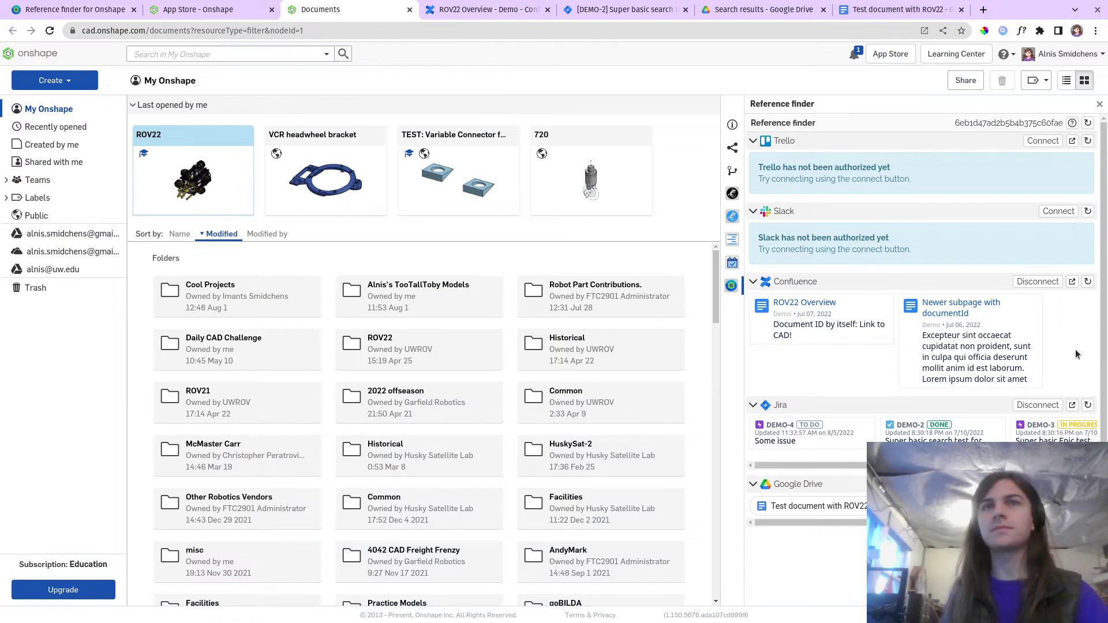
pyautogui.click(1058, 211)
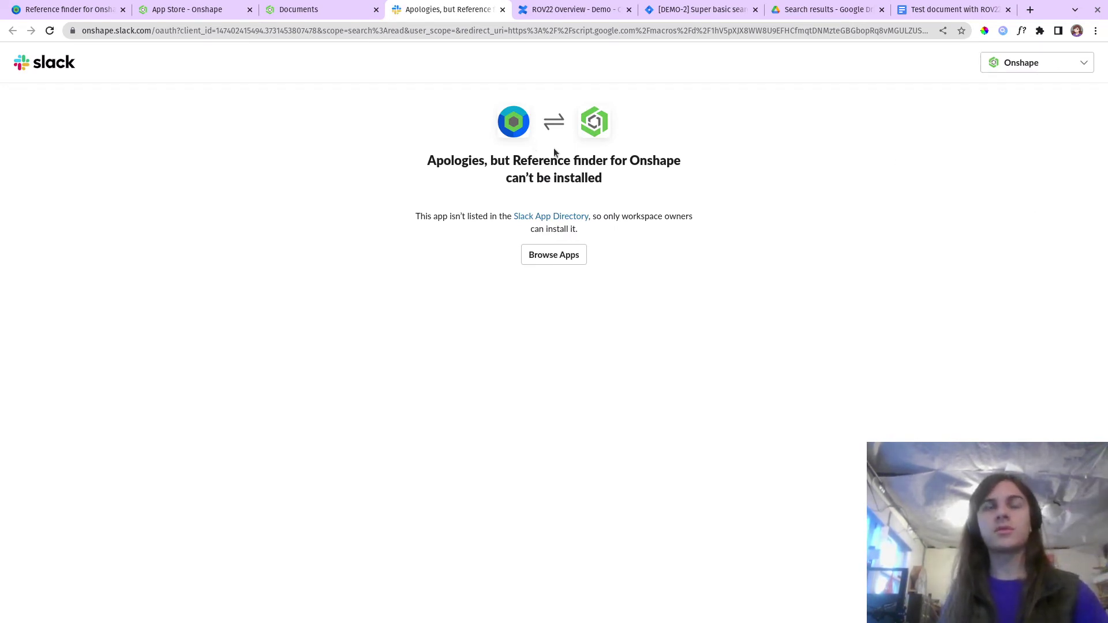
pyautogui.click(1015, 63)
pyautogui.click(967, 54)
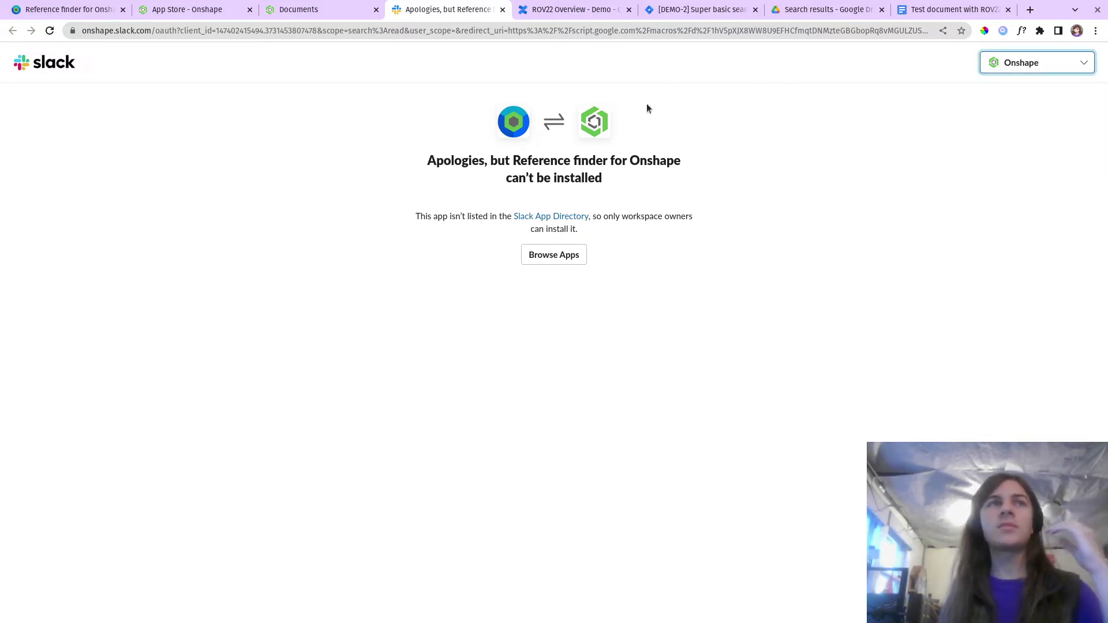
pyautogui.click(1048, 73)
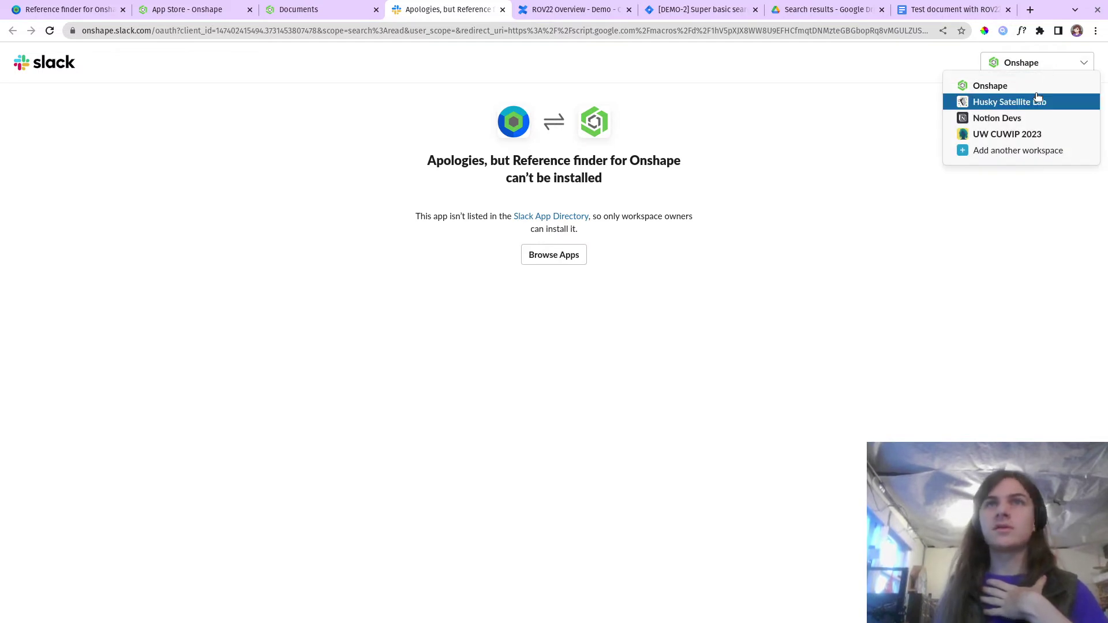
pyautogui.click(1016, 85)
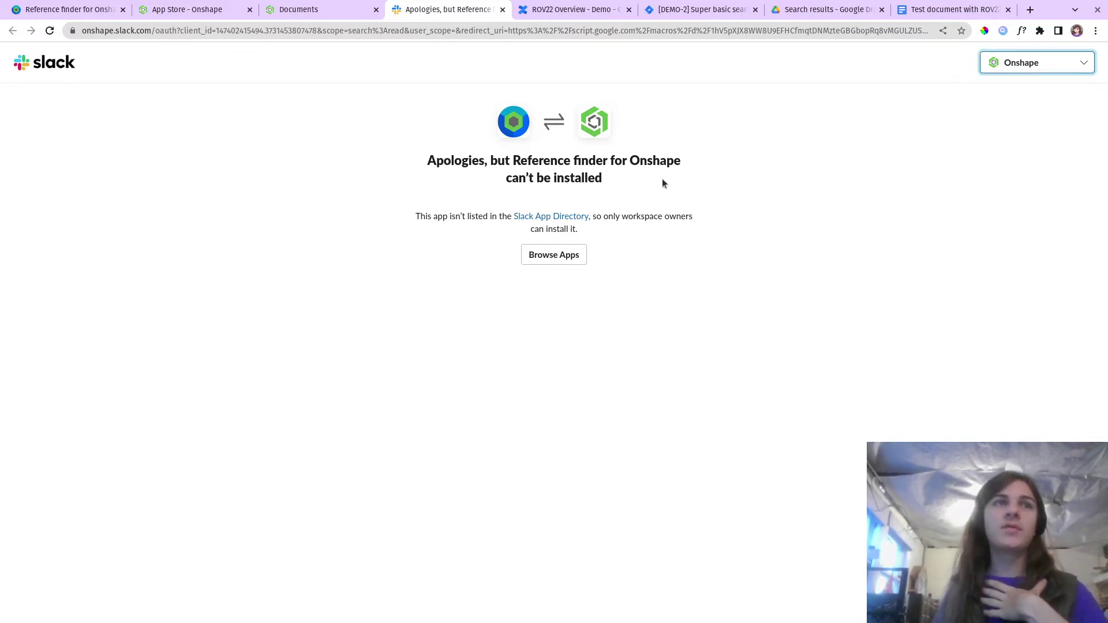
pyautogui.click(1055, 63)
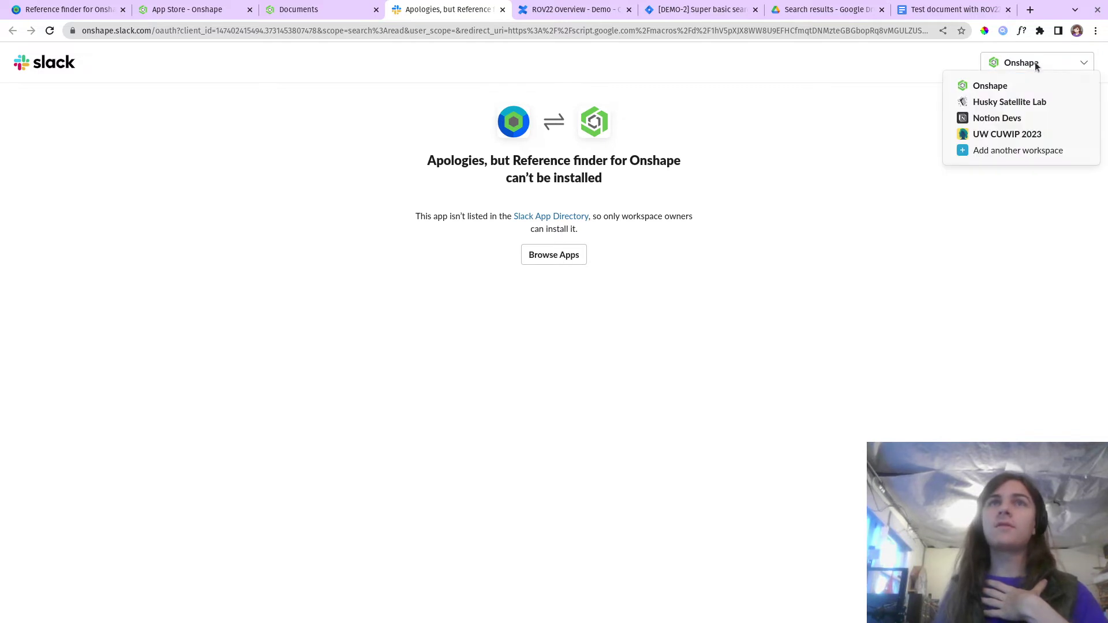
pyautogui.click(1002, 102)
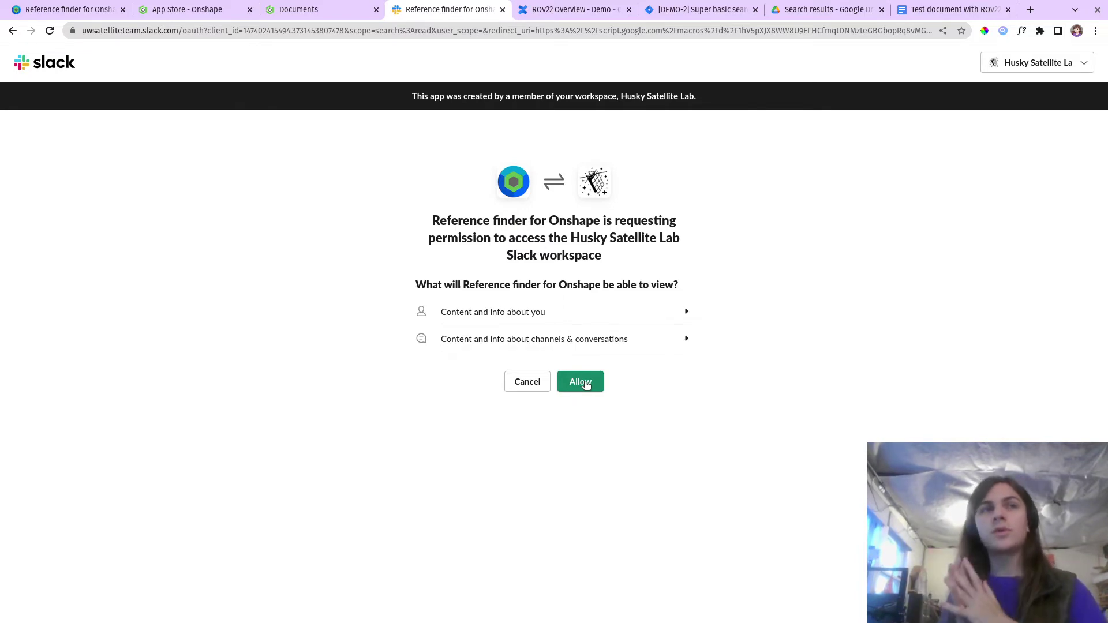
# Step: Allow Reference finder to access the Husky Satellite Lab Slack workspace, and go back to ROV22's references in Onshape
pyautogui.click(581, 382)
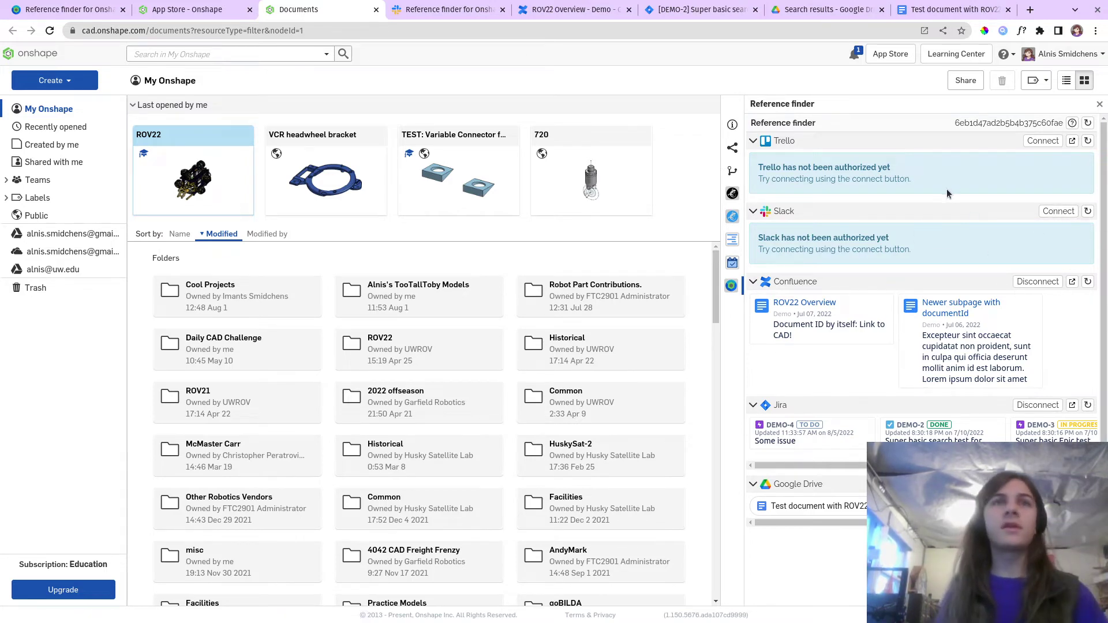
pyautogui.click(435, 6)
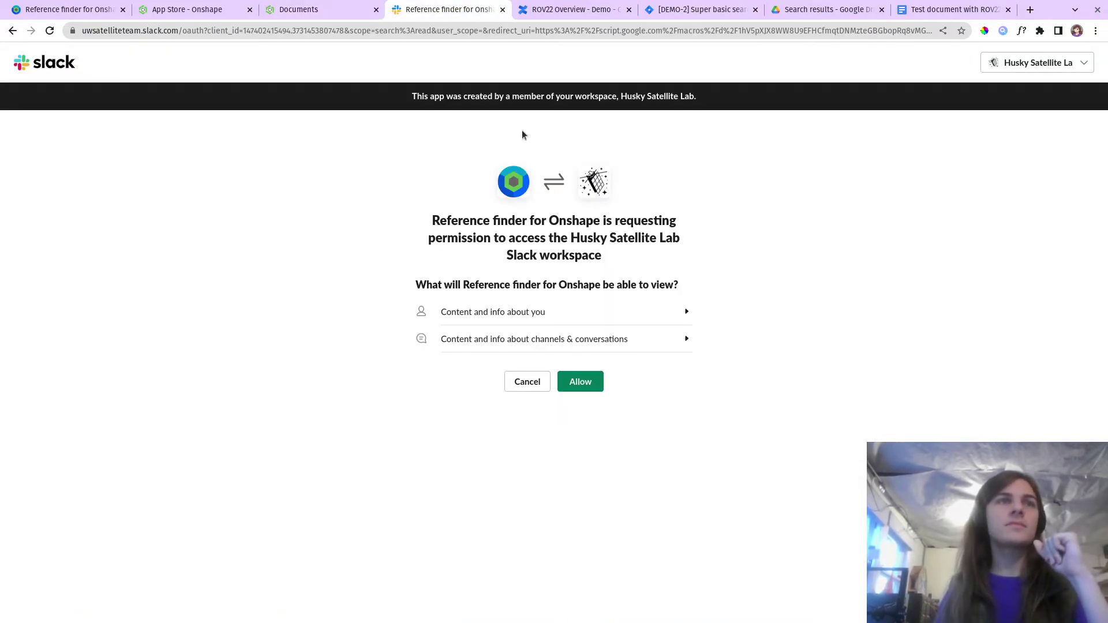
pyautogui.click(571, 382)
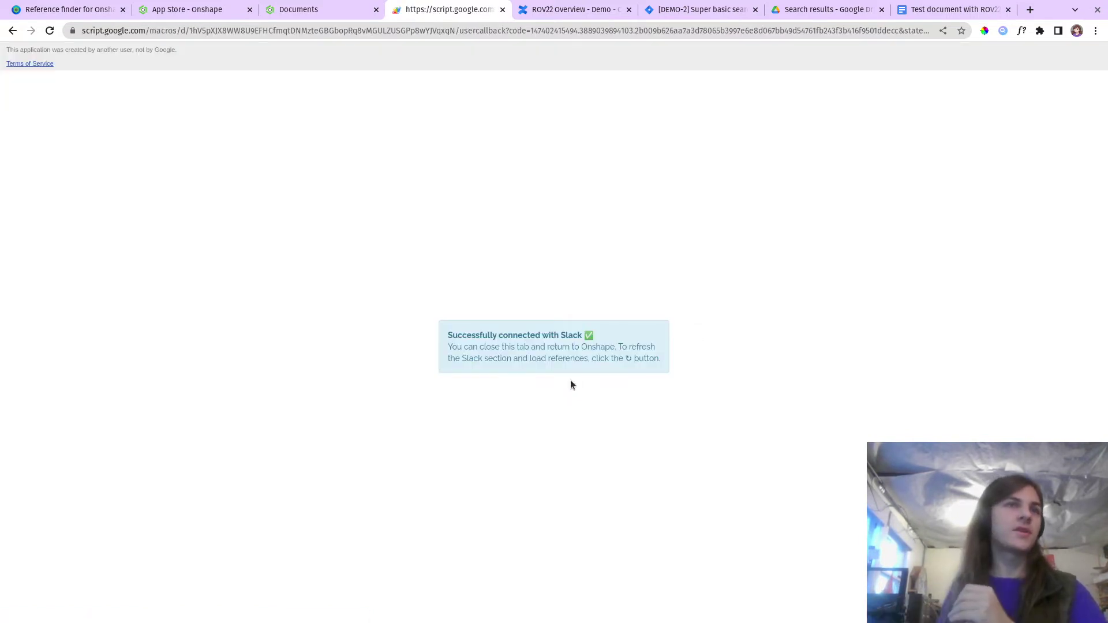
pyautogui.click(349, 7)
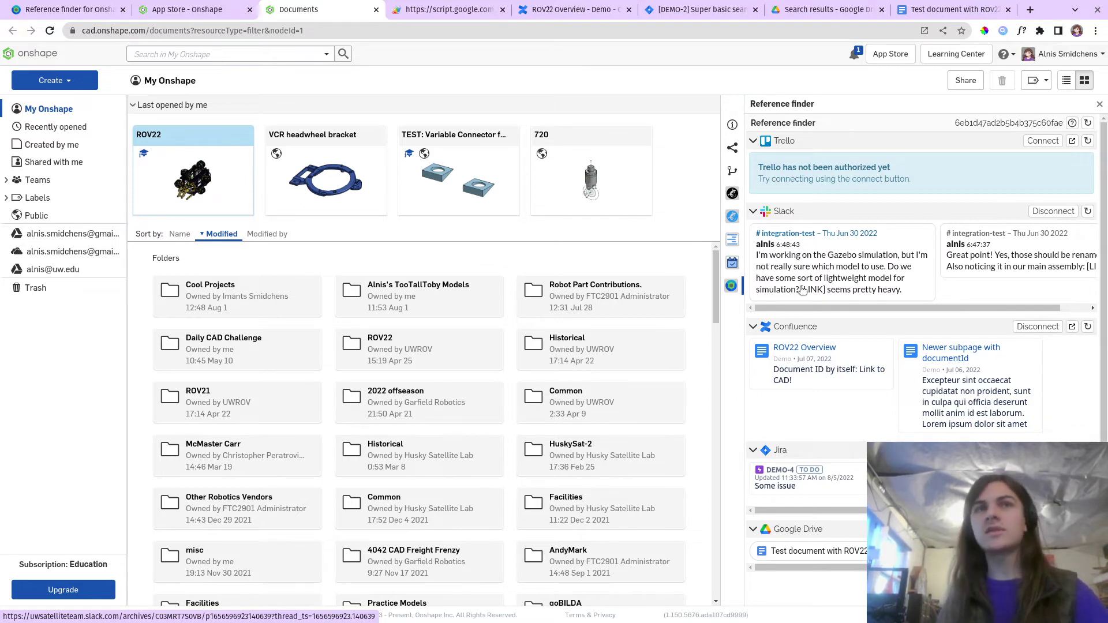
# Step: View the Slack message about the Gazebo simulation, follow its model link to the ROV22 assembly, and return to the Onshape documents page
pyautogui.click(836, 282)
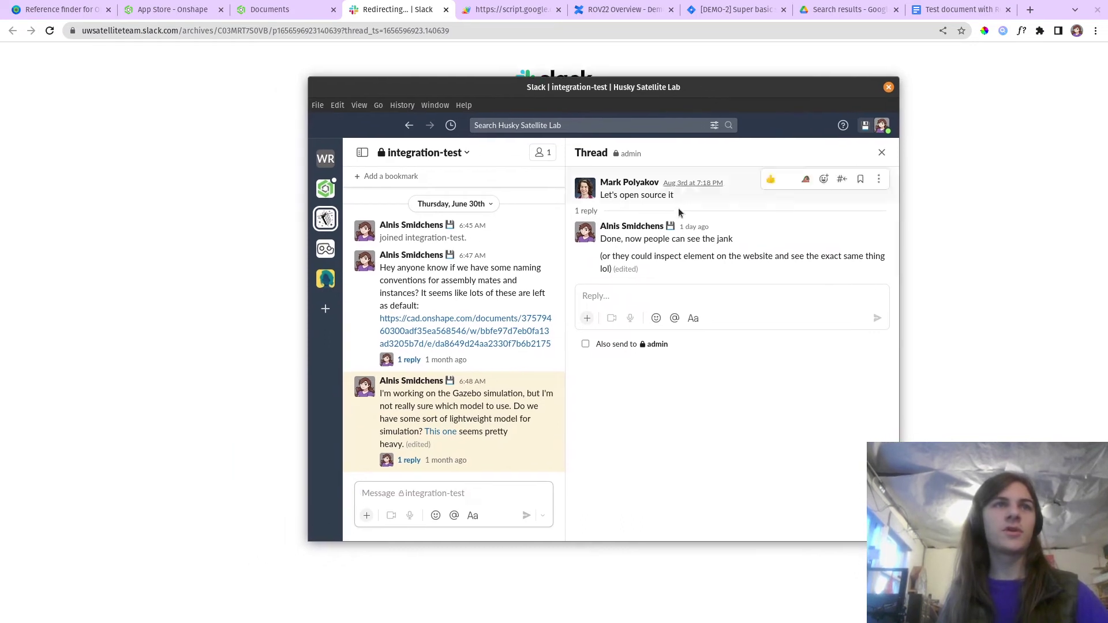
pyautogui.click(440, 431)
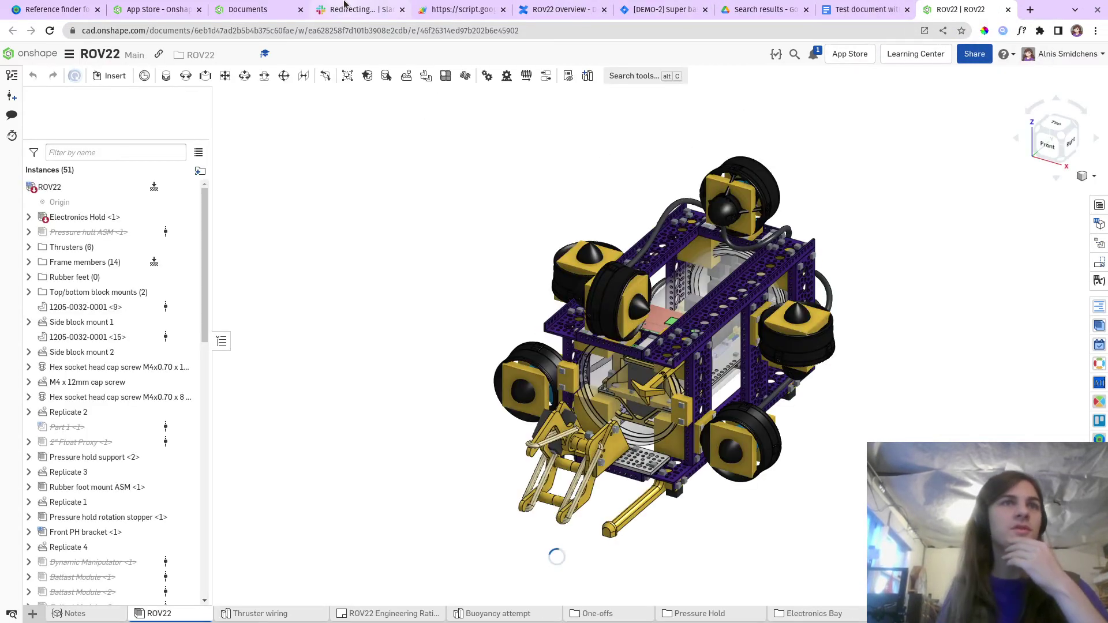
pyautogui.click(249, 10)
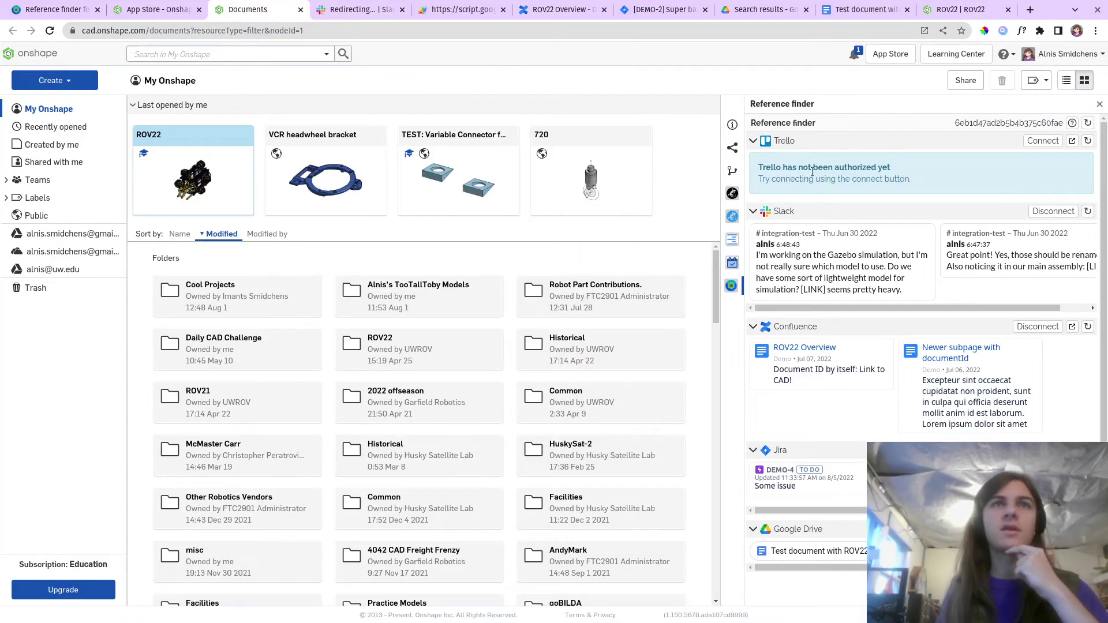
# Step: Start connecting Reference finder to Trello and review the access duration and the permitted and excluded actions
pyautogui.click(1049, 142)
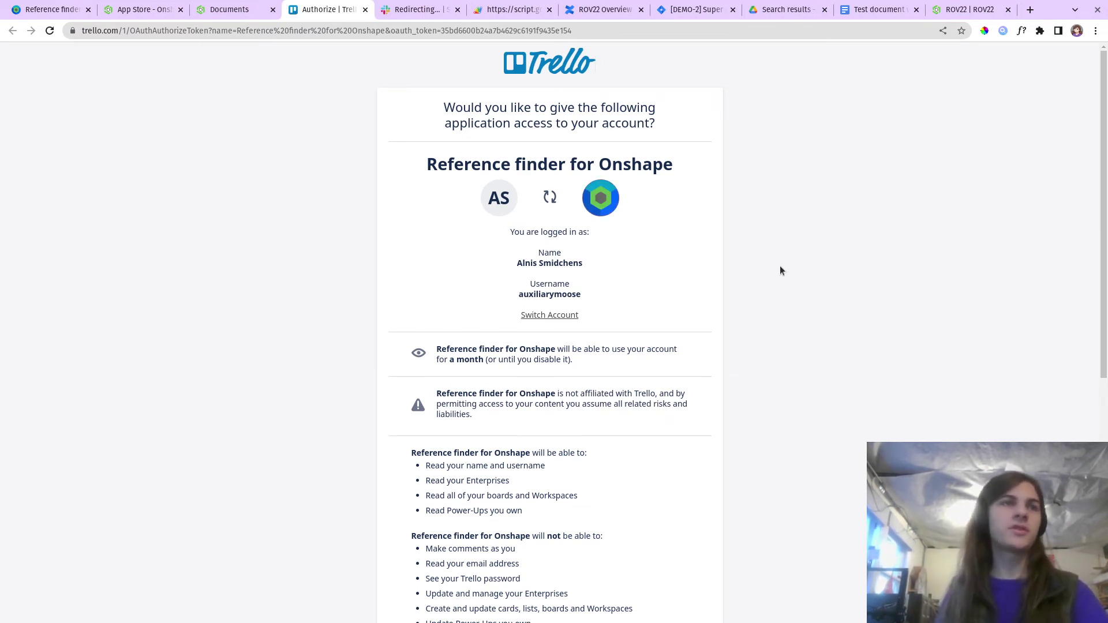
pyautogui.scroll(-2, 555, 232)
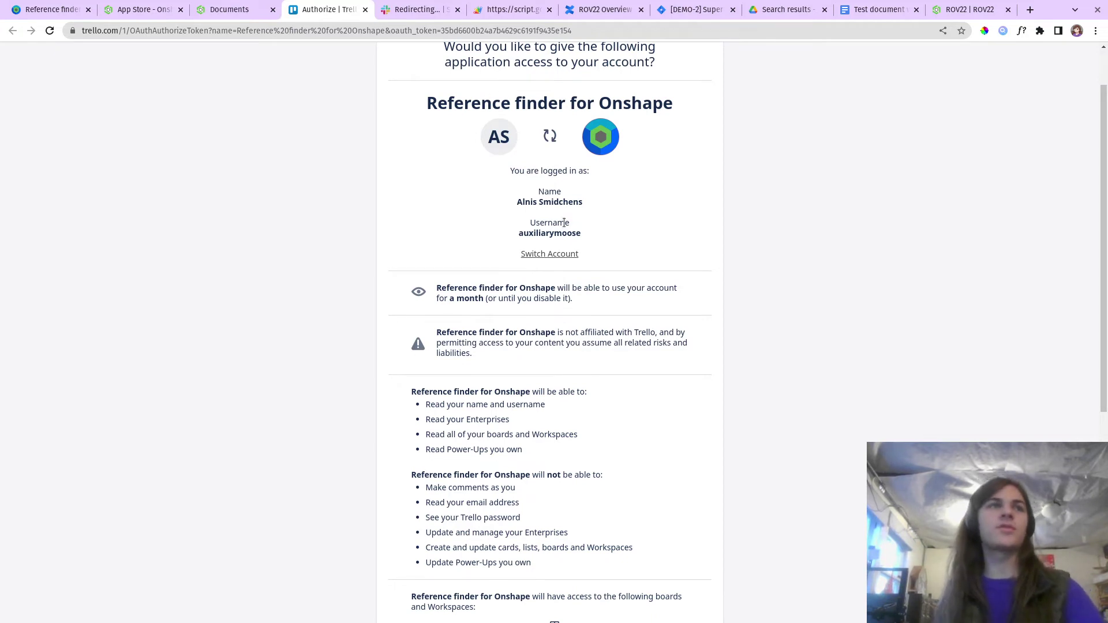
pyautogui.moveTo(483, 298); pyautogui.dragTo(433, 300)
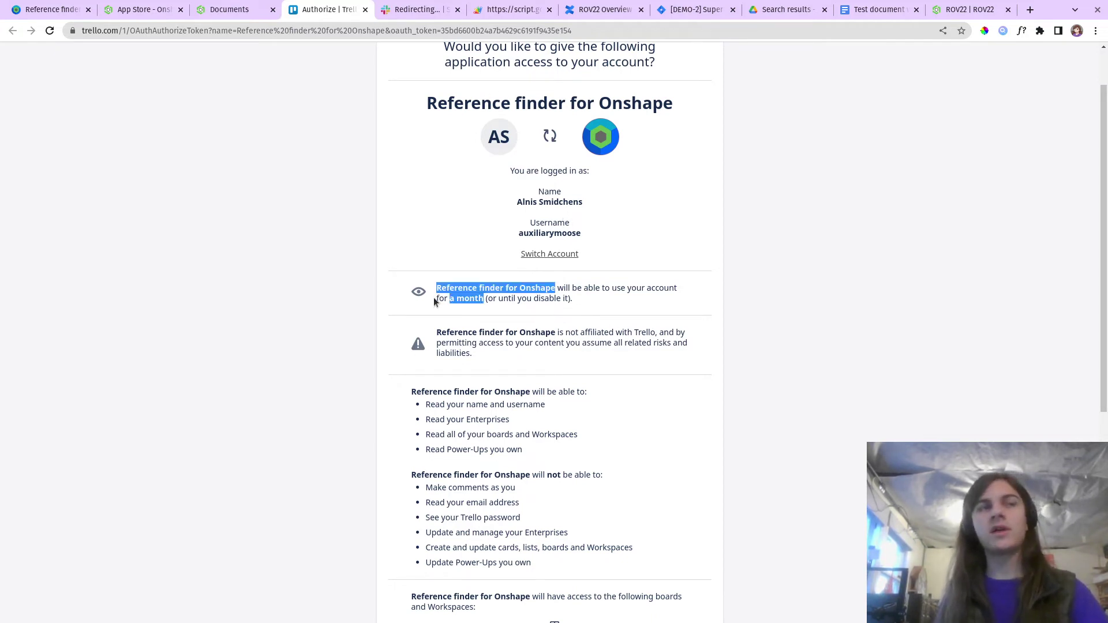
pyautogui.click(459, 294)
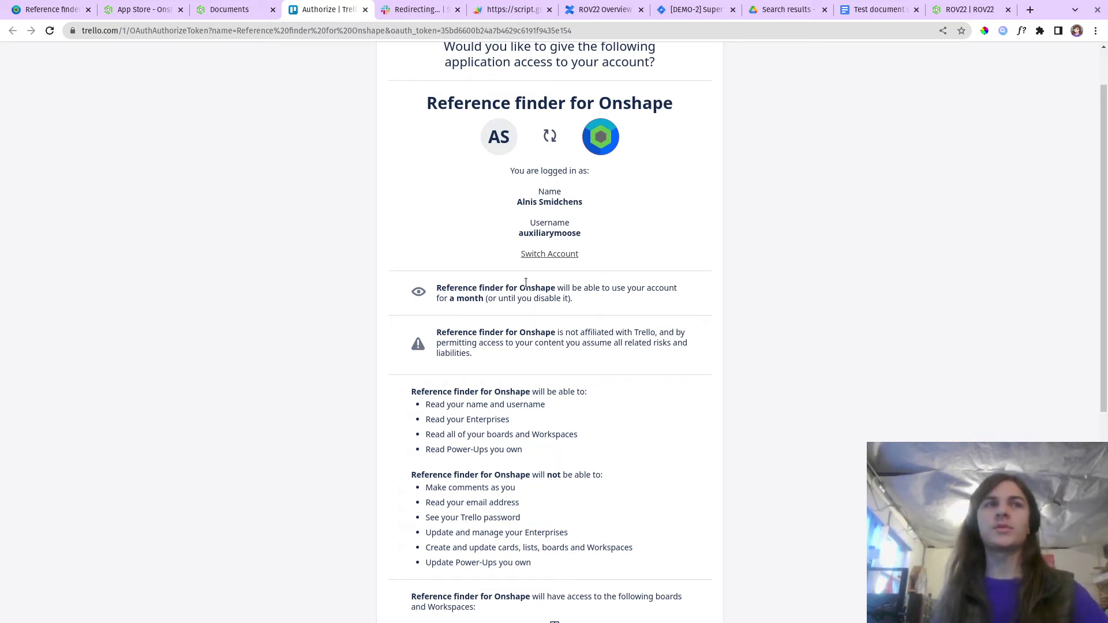
pyautogui.scroll(-4, 539, 377)
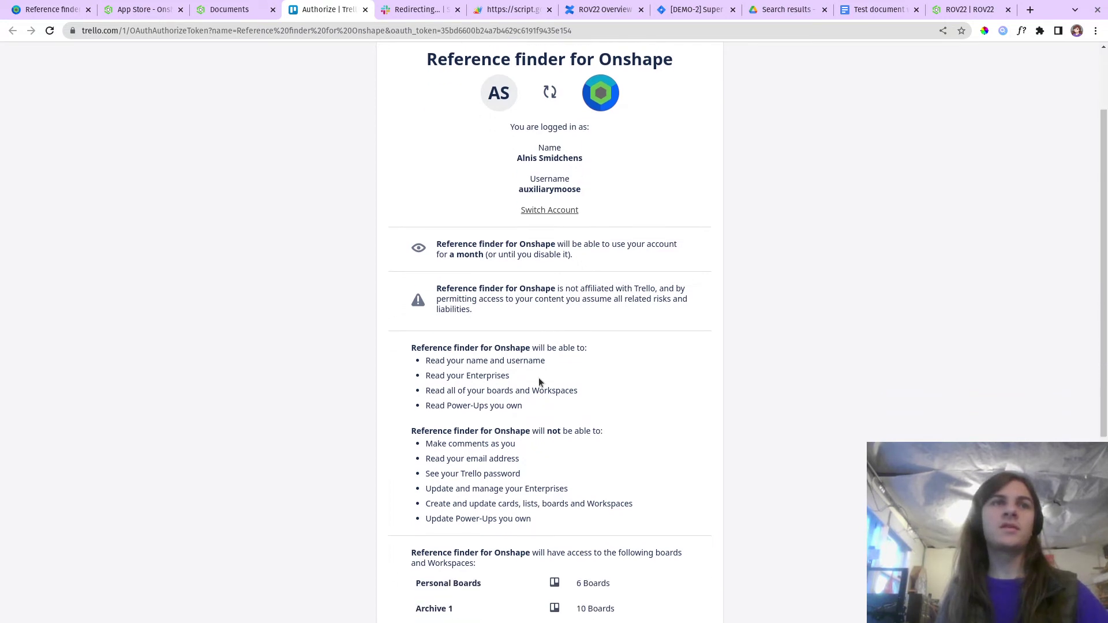
pyautogui.moveTo(526, 238); pyautogui.dragTo(426, 205)
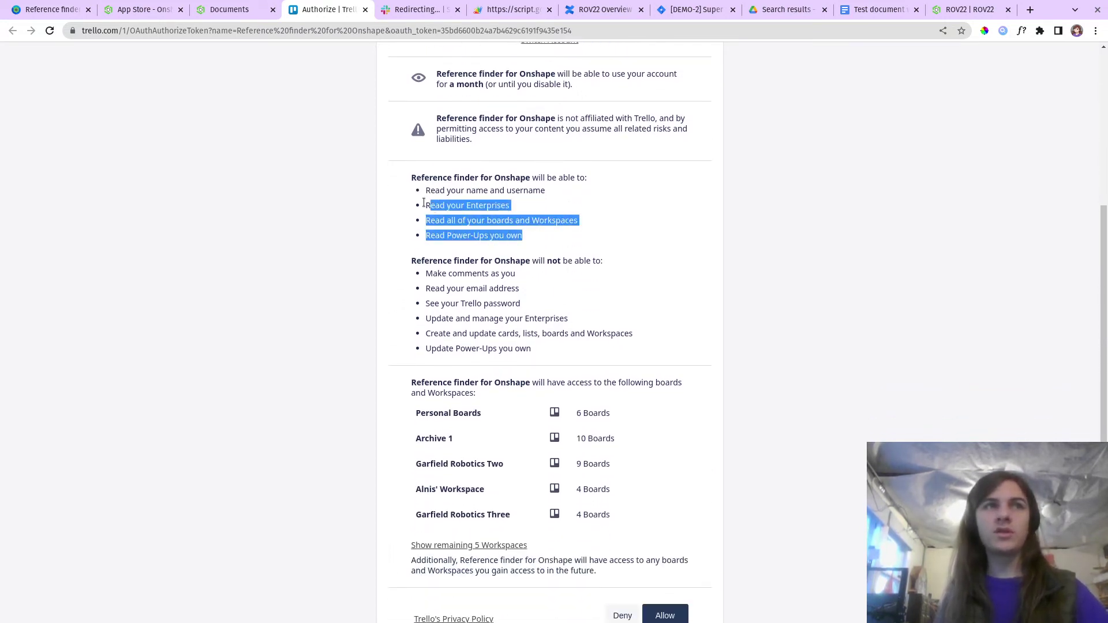
pyautogui.click(451, 289)
pyautogui.moveTo(448, 275); pyautogui.dragTo(499, 337)
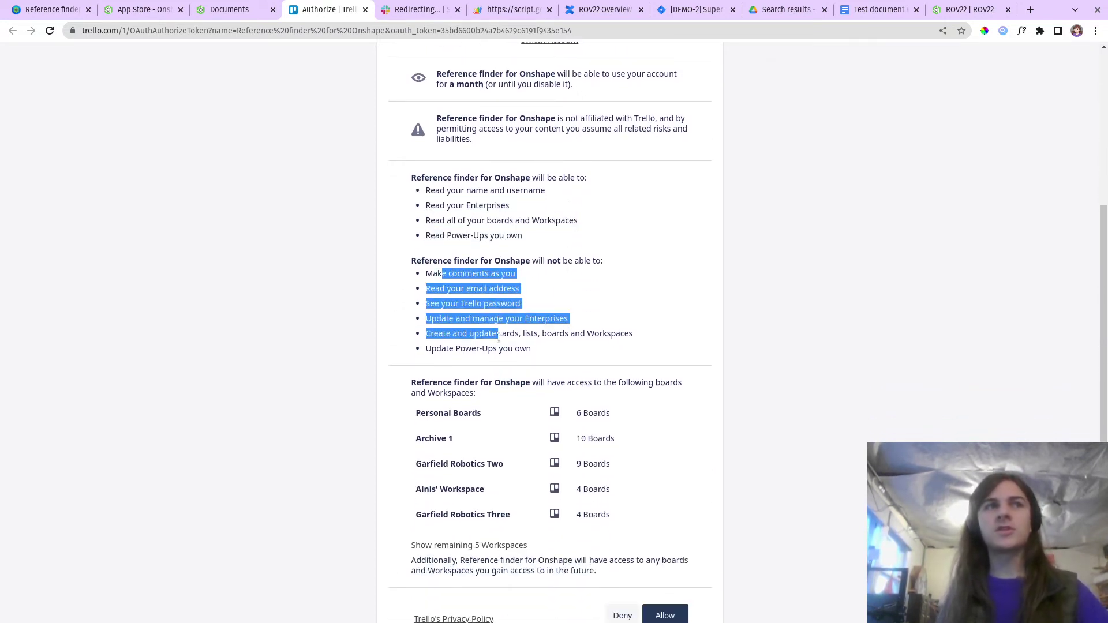
pyautogui.click(499, 338)
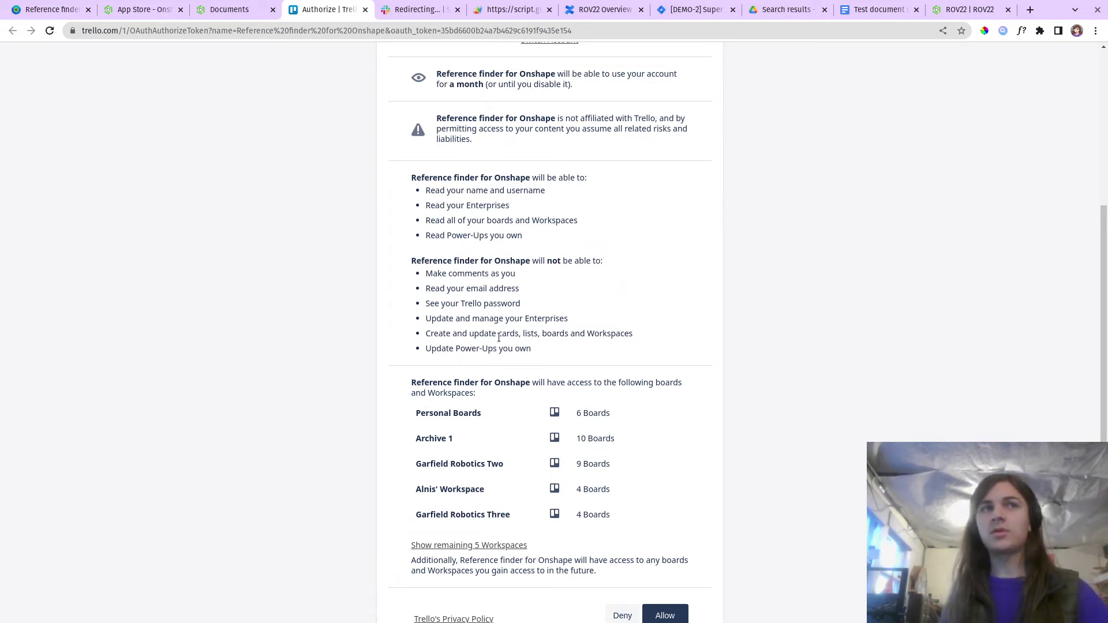
# Step: Allow Reference finder to access the Trello account and return to ROV22's references in Onshape
pyautogui.scroll(-4, 691, 361)
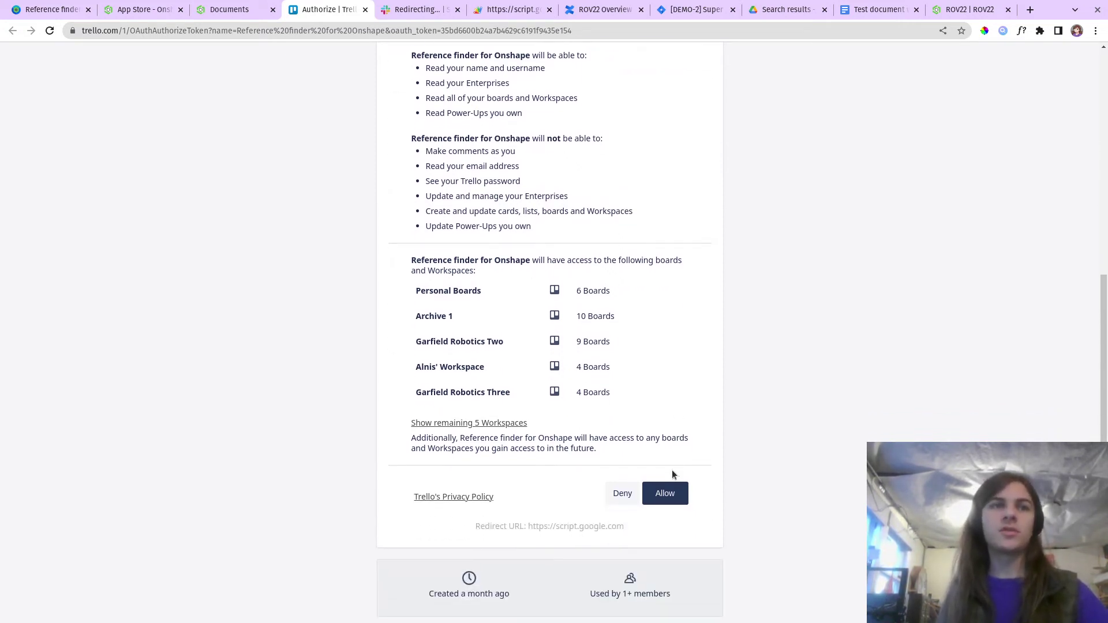
pyautogui.click(668, 495)
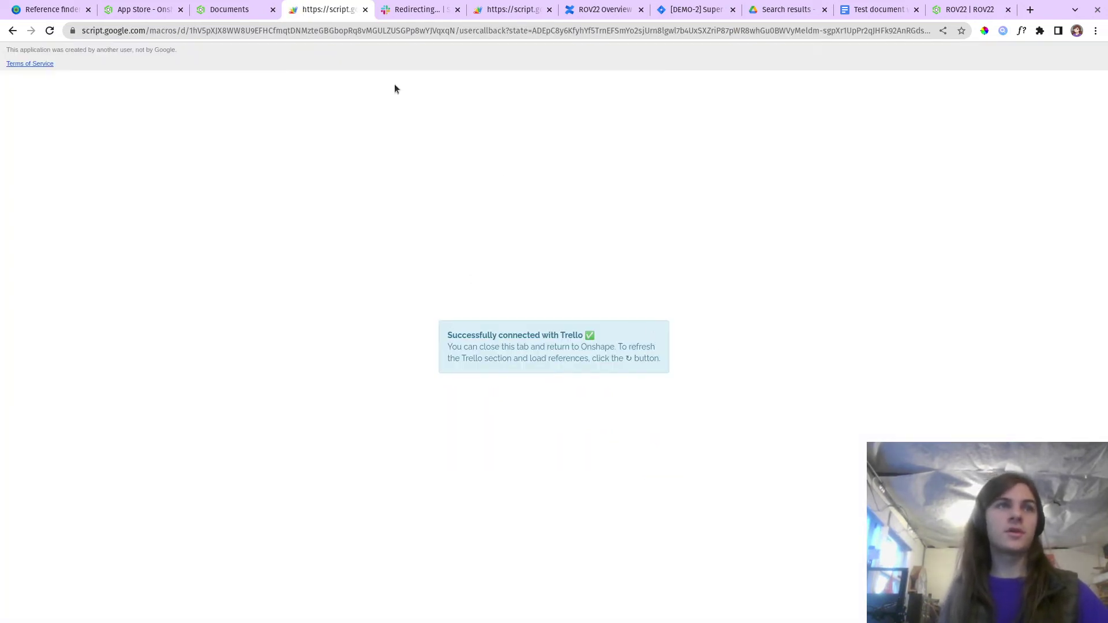
pyautogui.click(231, 9)
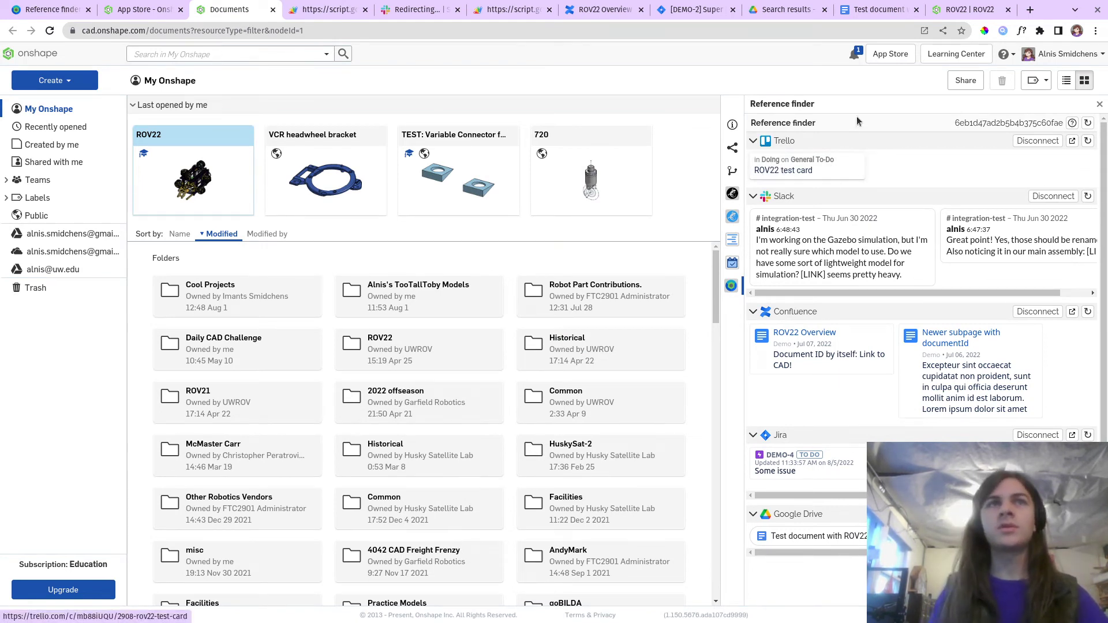
# Step: Open the ROV22 test card from the Trello references and examine its description, attachment options and comment field
pyautogui.click(803, 173)
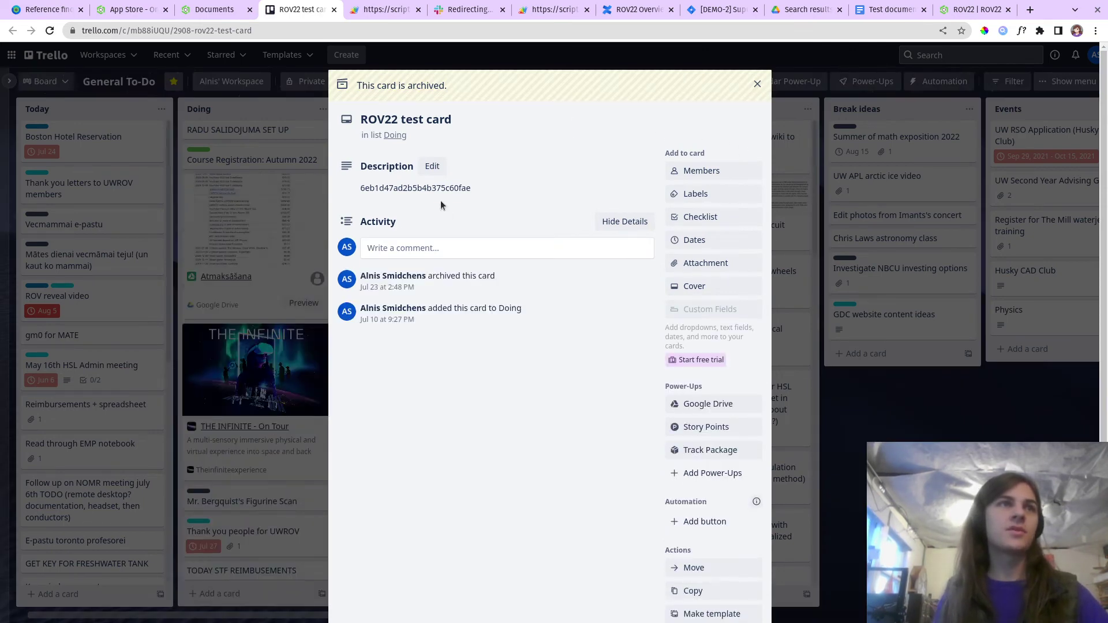
pyautogui.click(419, 186)
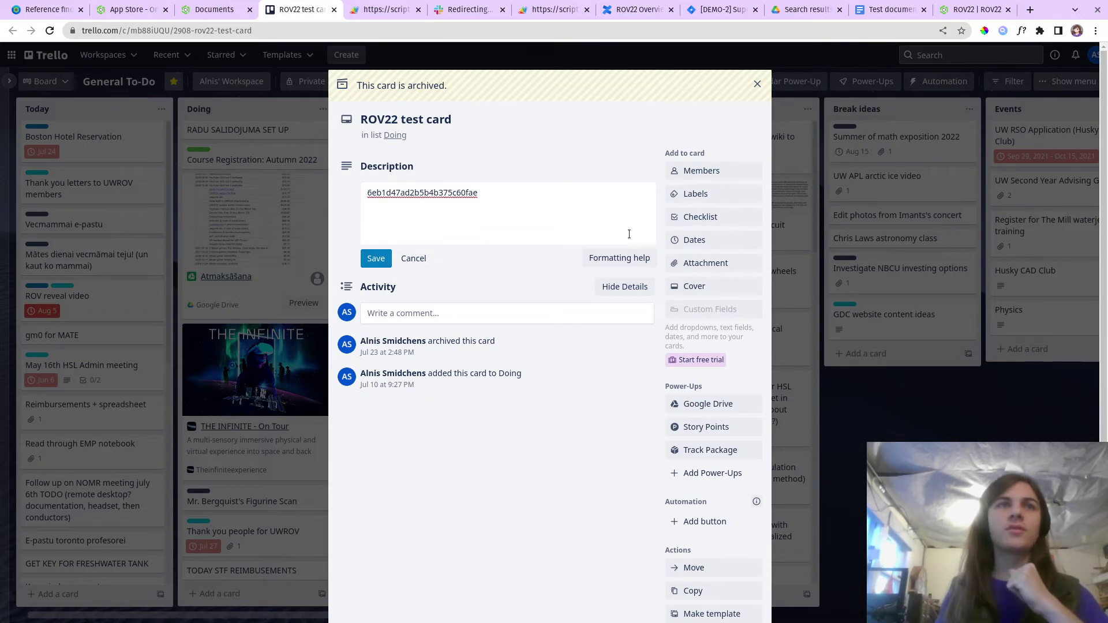
pyautogui.click(705, 263)
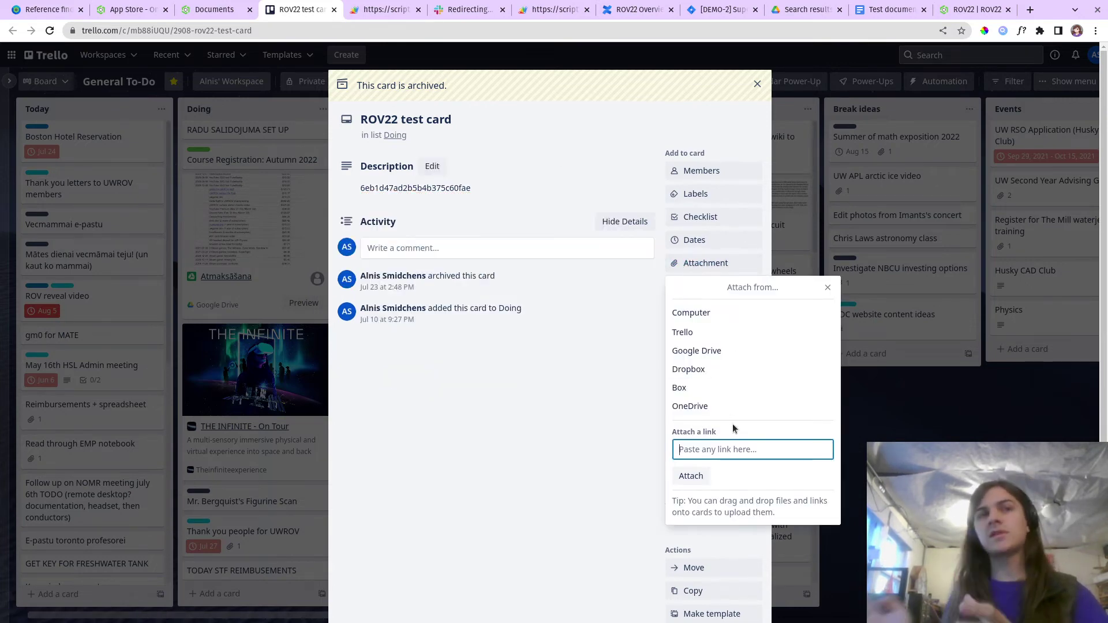
pyautogui.click(510, 317)
pyautogui.click(479, 253)
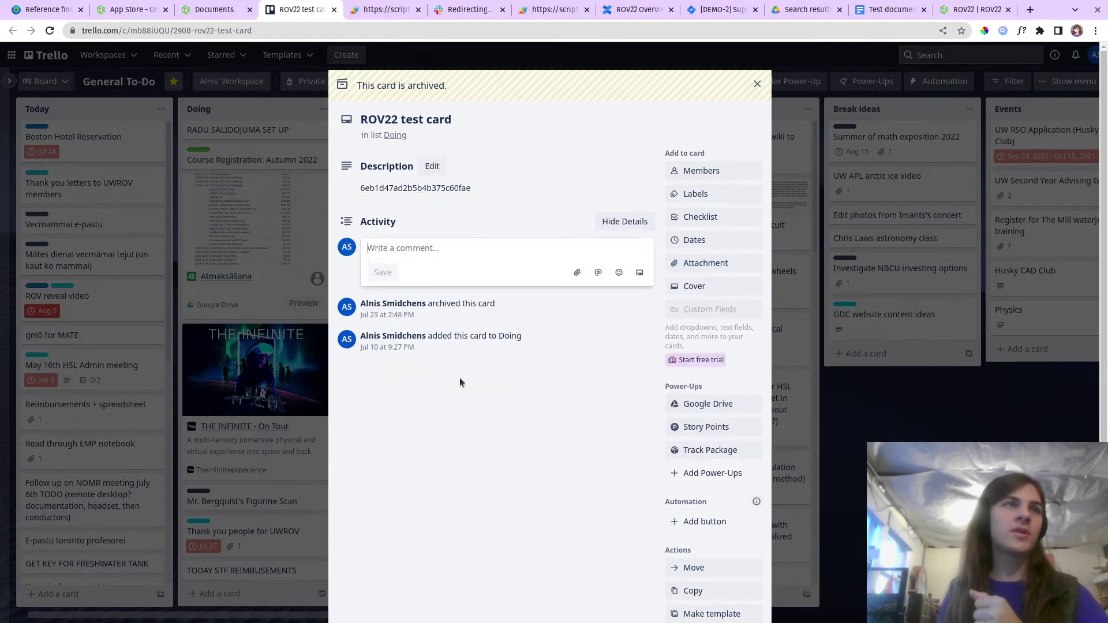
# Step: Leave the Trello card, disconnect Slack from Reference finder, and start reconnecting it but decline the workspace permission request
pyautogui.click(459, 379)
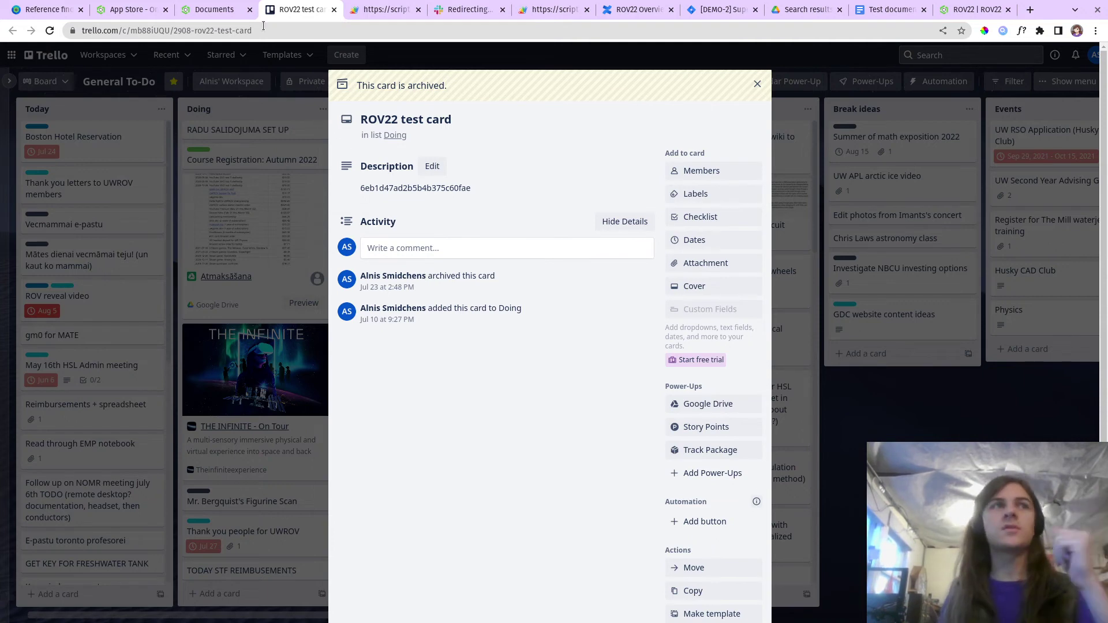
pyautogui.middleClick(281, 5)
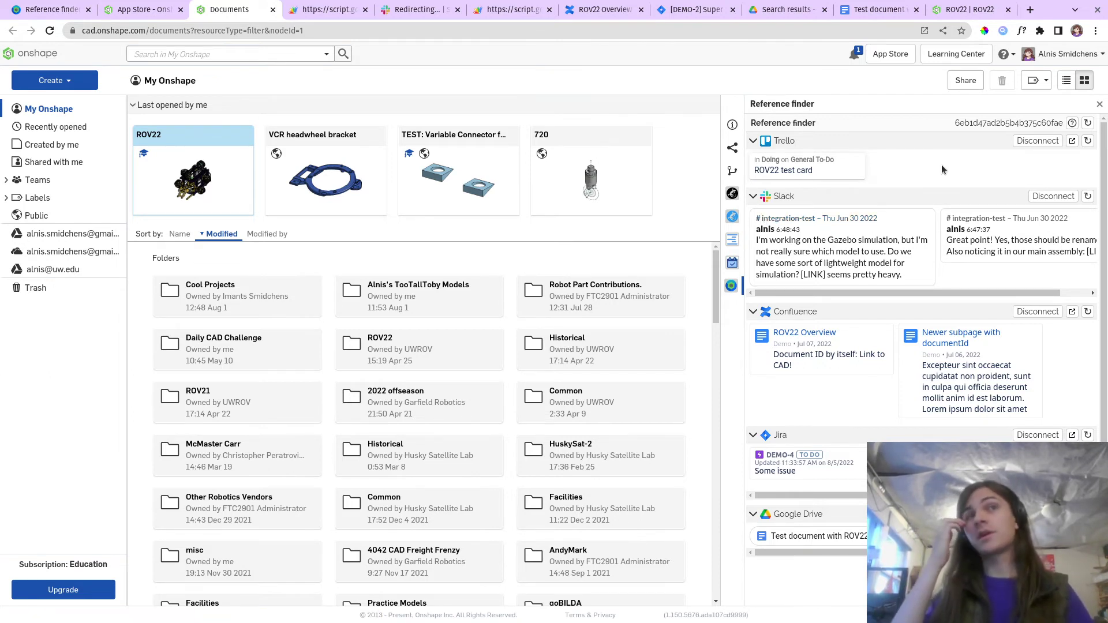
pyautogui.click(1032, 198)
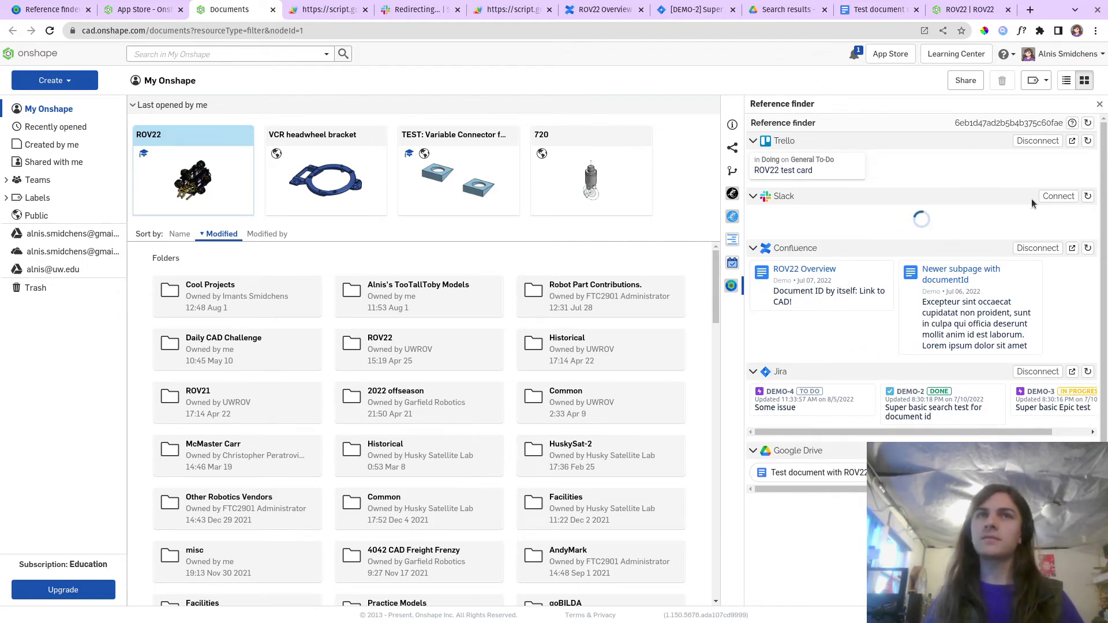
pyautogui.click(1056, 196)
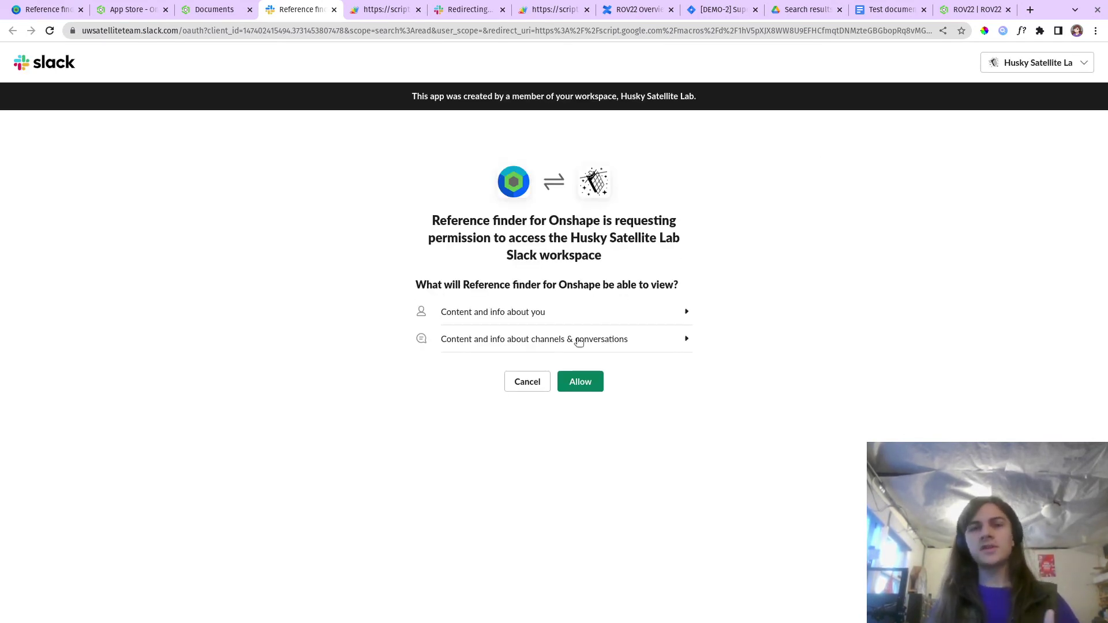
pyautogui.click(514, 380)
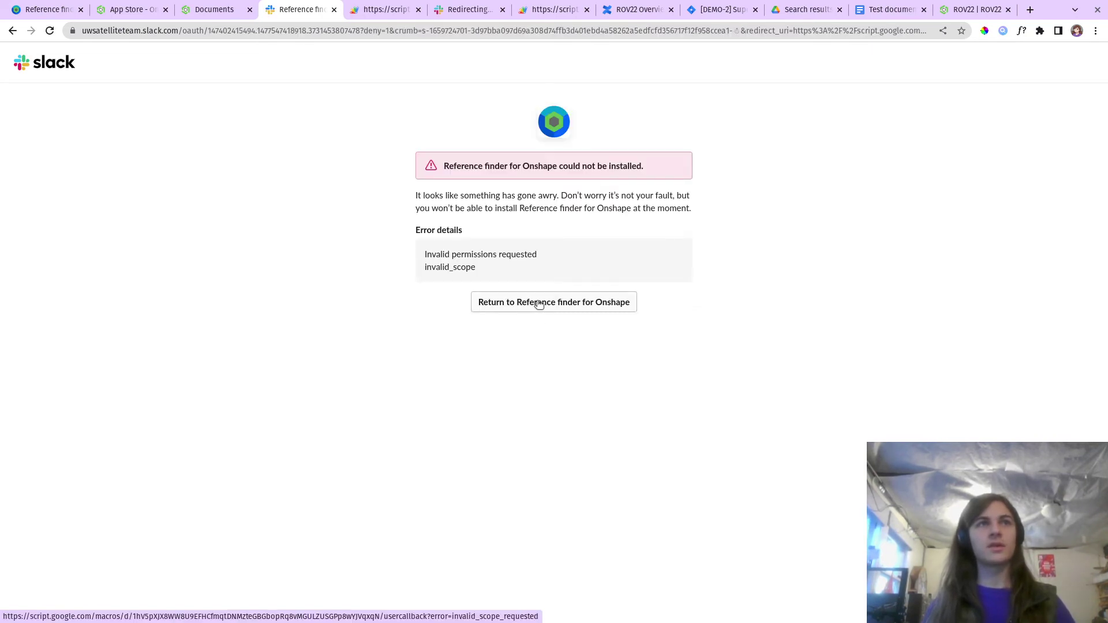
pyautogui.middleClick(306, 5)
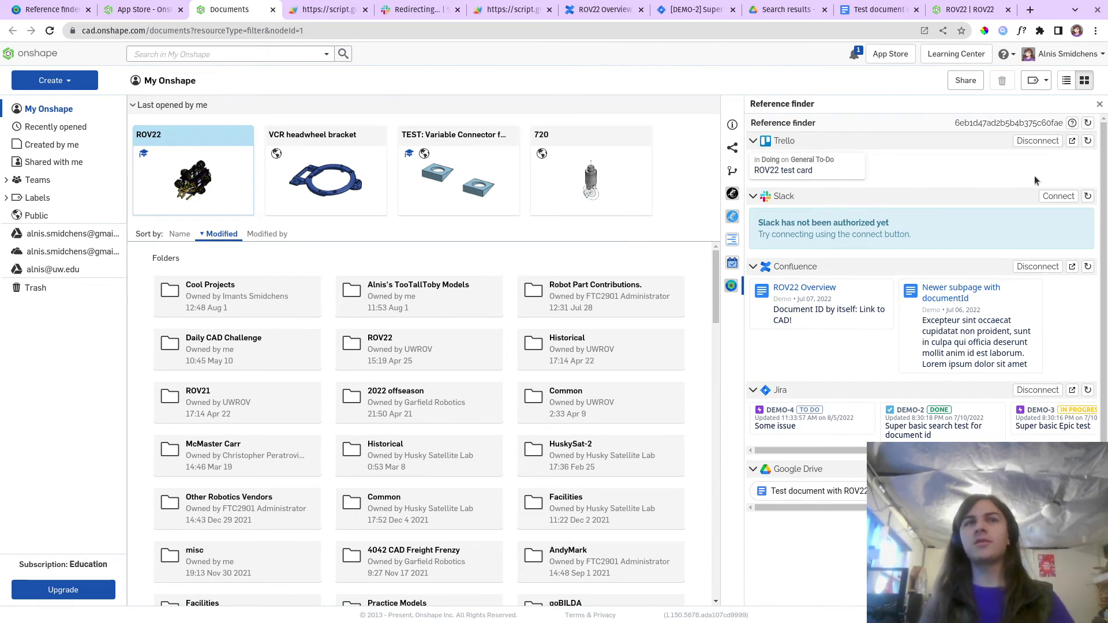
# Step: Disconnect Confluence from Reference finder, start reconnecting it, cancel the Atlassian access request, and return to the Onshape documents page
pyautogui.click(1039, 265)
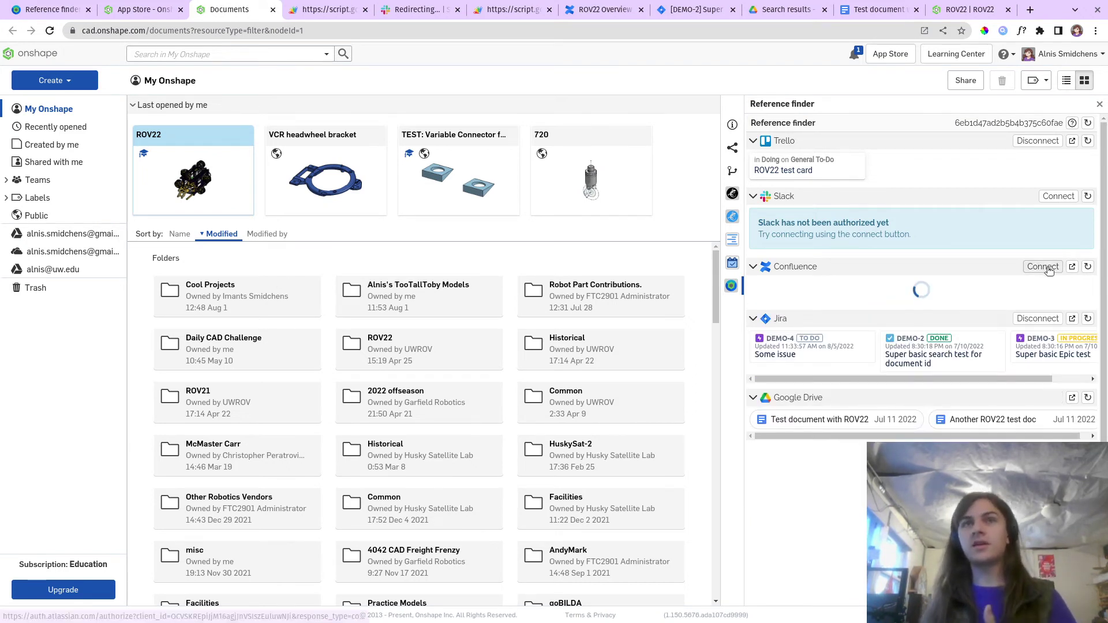
pyautogui.click(1047, 267)
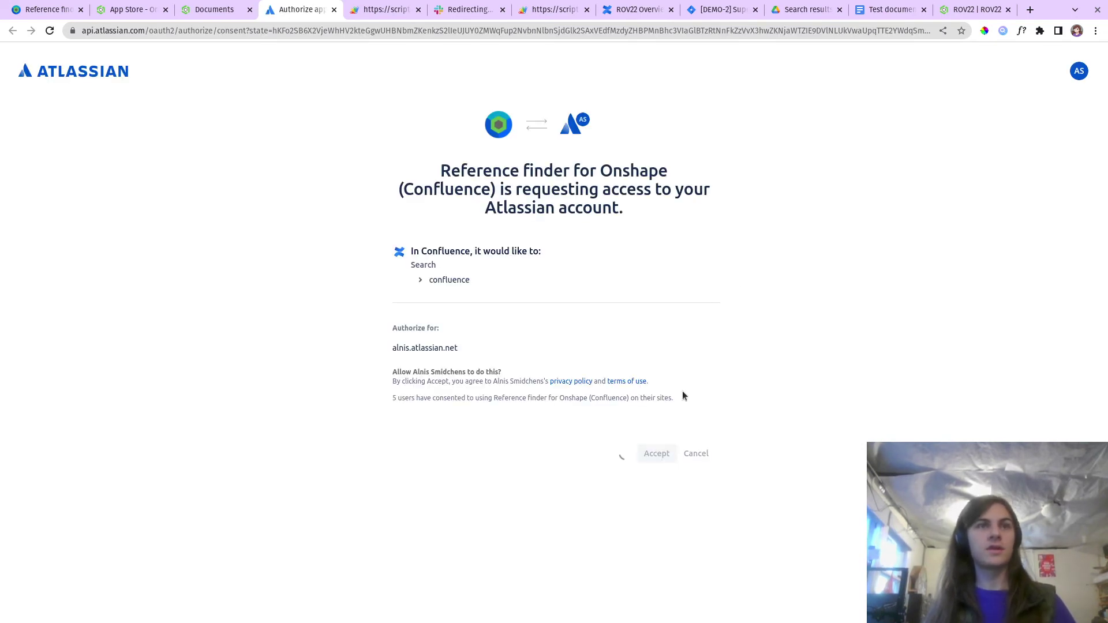
pyautogui.click(697, 456)
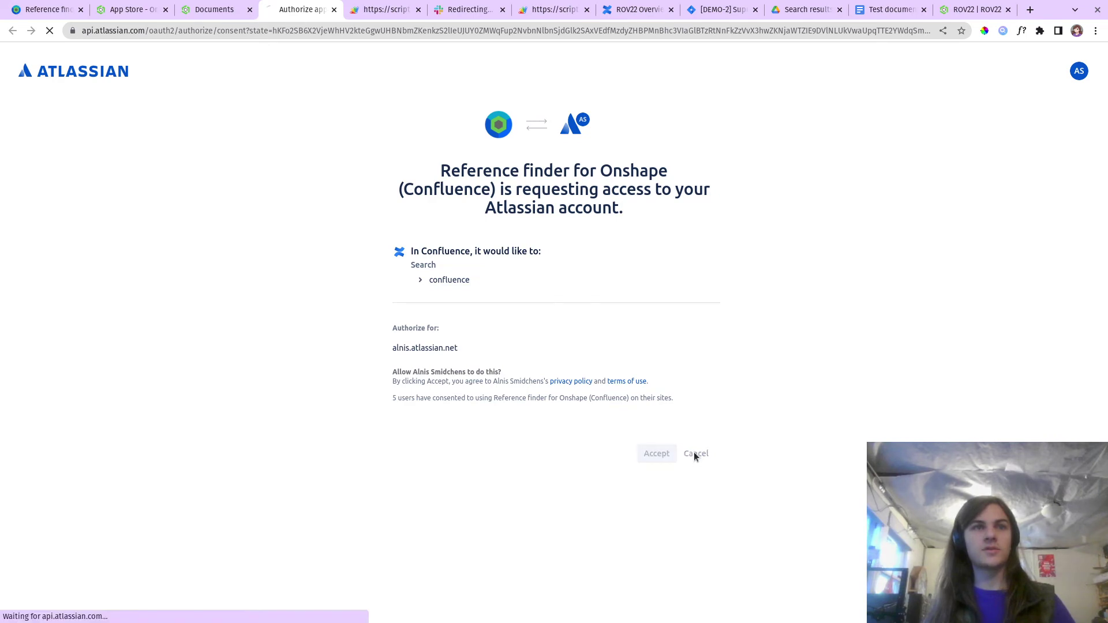
pyautogui.click(221, 5)
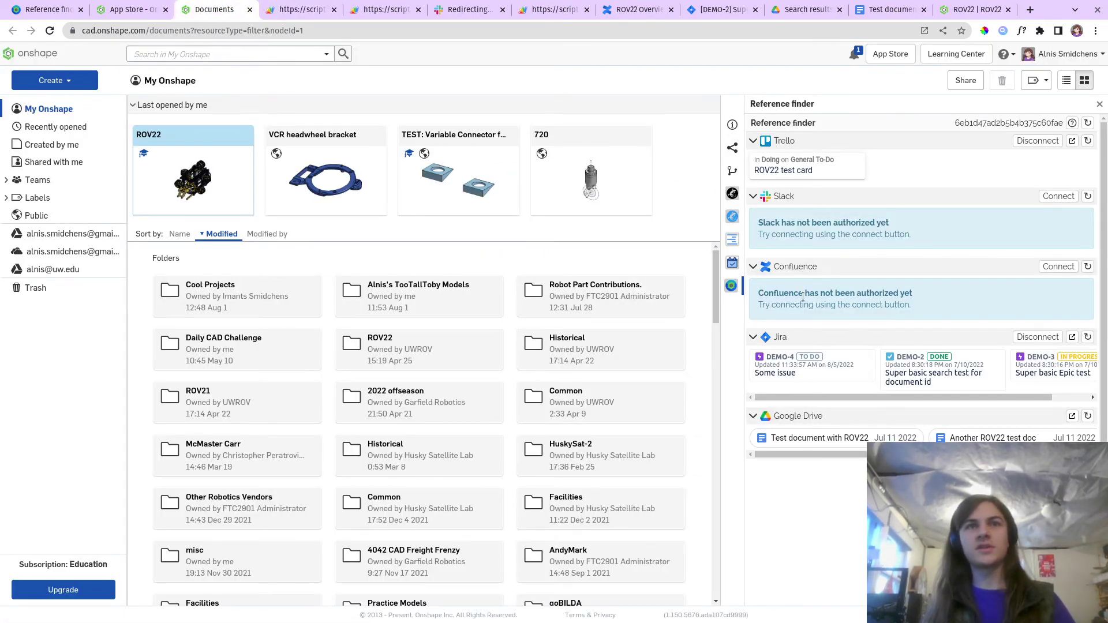
pyautogui.moveTo(805, 293); pyautogui.dragTo(886, 312)
pyautogui.click(896, 304)
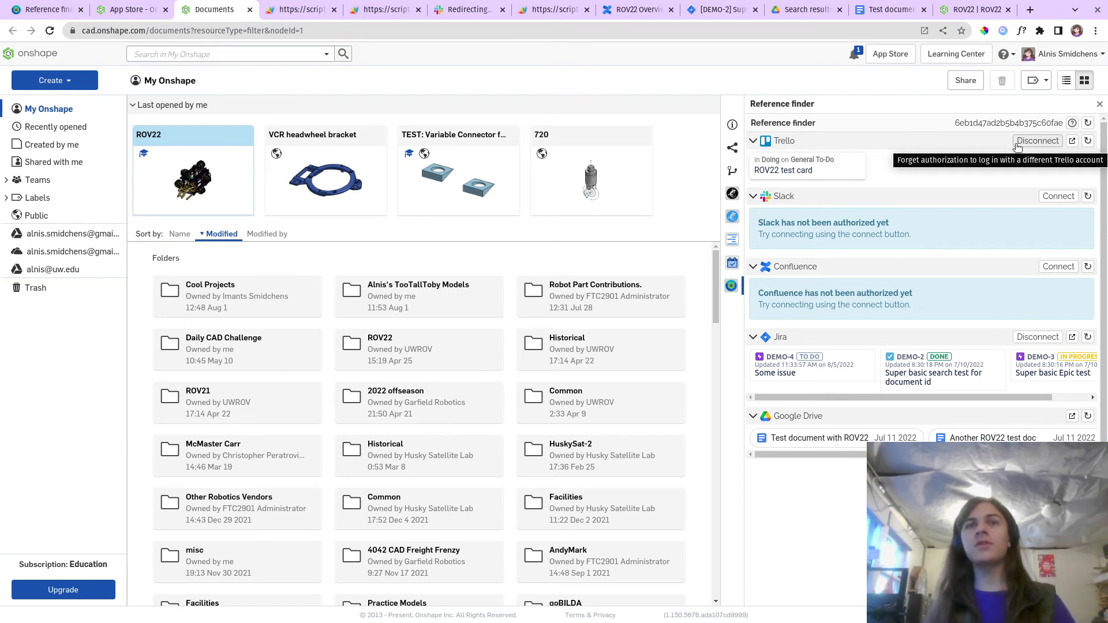
# Step: Read Reference finder's help page and the setup steps on its home page, and return to the Onshape documents page
pyautogui.click(1072, 123)
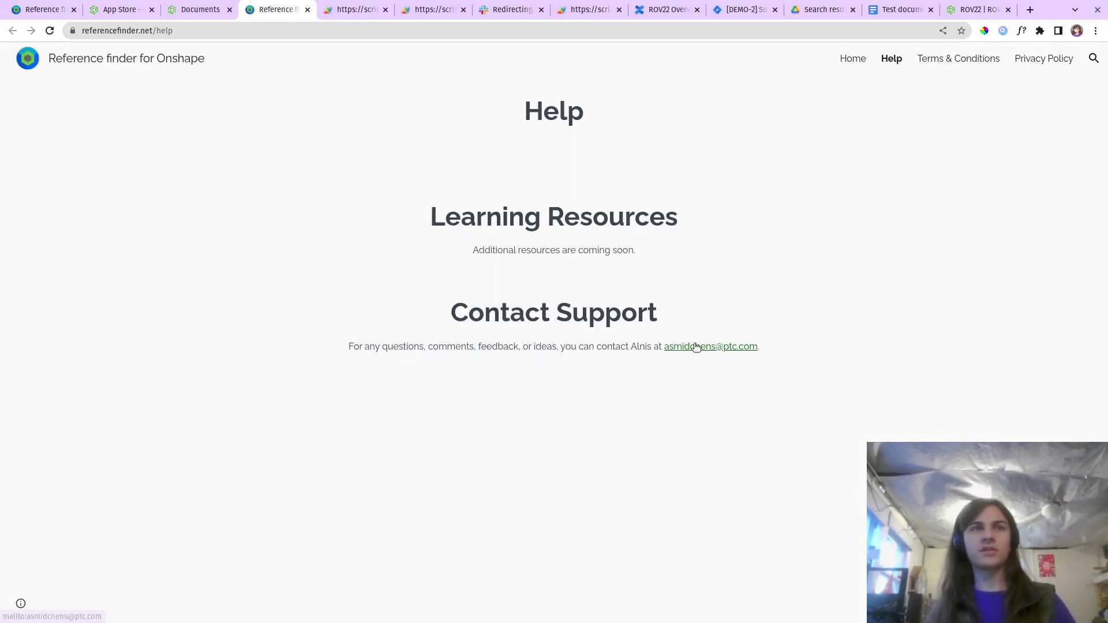
pyautogui.moveTo(637, 254); pyautogui.dragTo(426, 208)
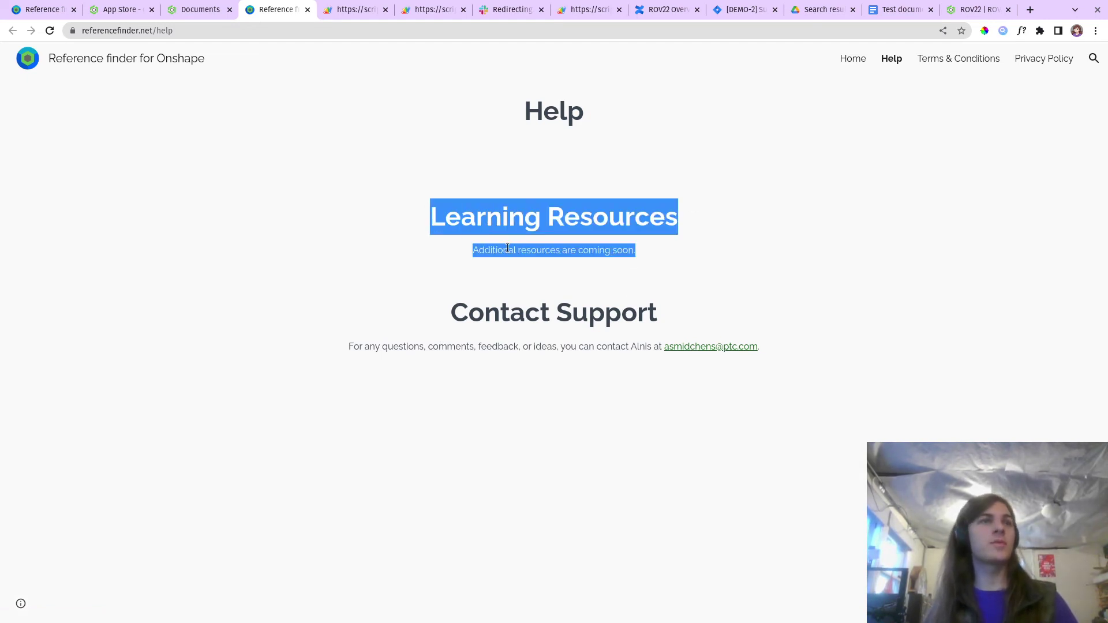
pyautogui.click(525, 267)
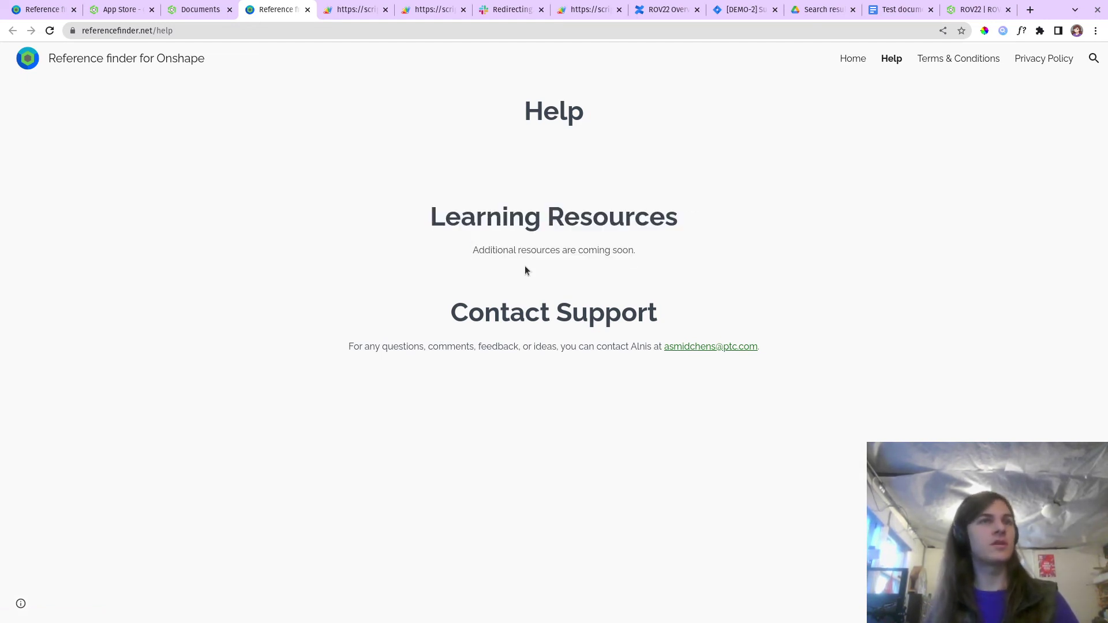
pyautogui.click(860, 62)
pyautogui.scroll(-1, 1105, 223)
pyautogui.scroll(-4, 1106, 224)
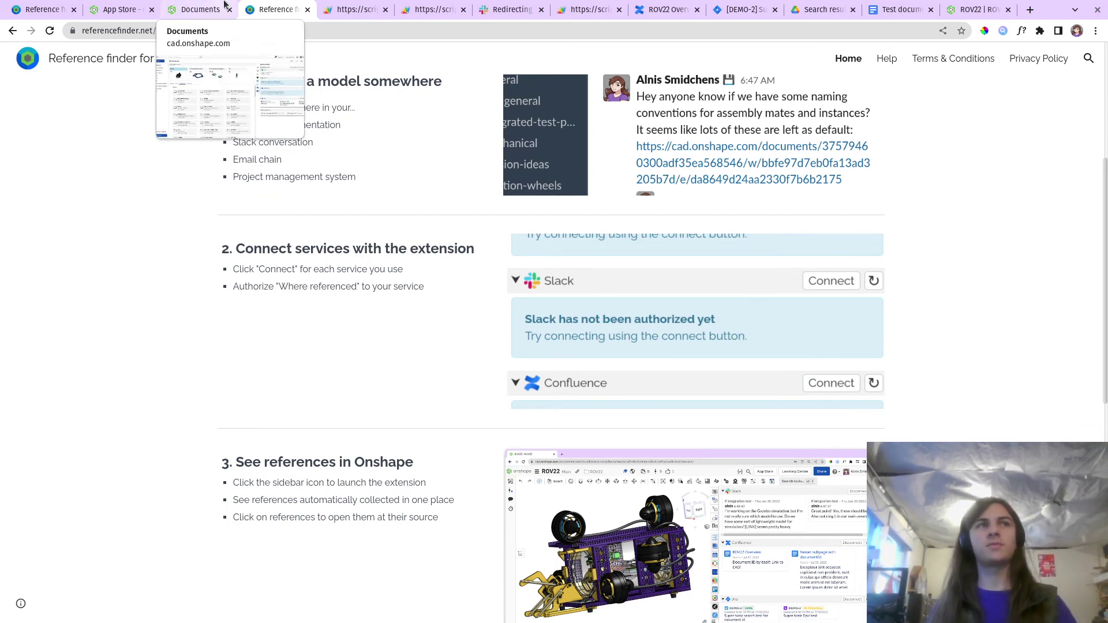
pyautogui.click(225, 5)
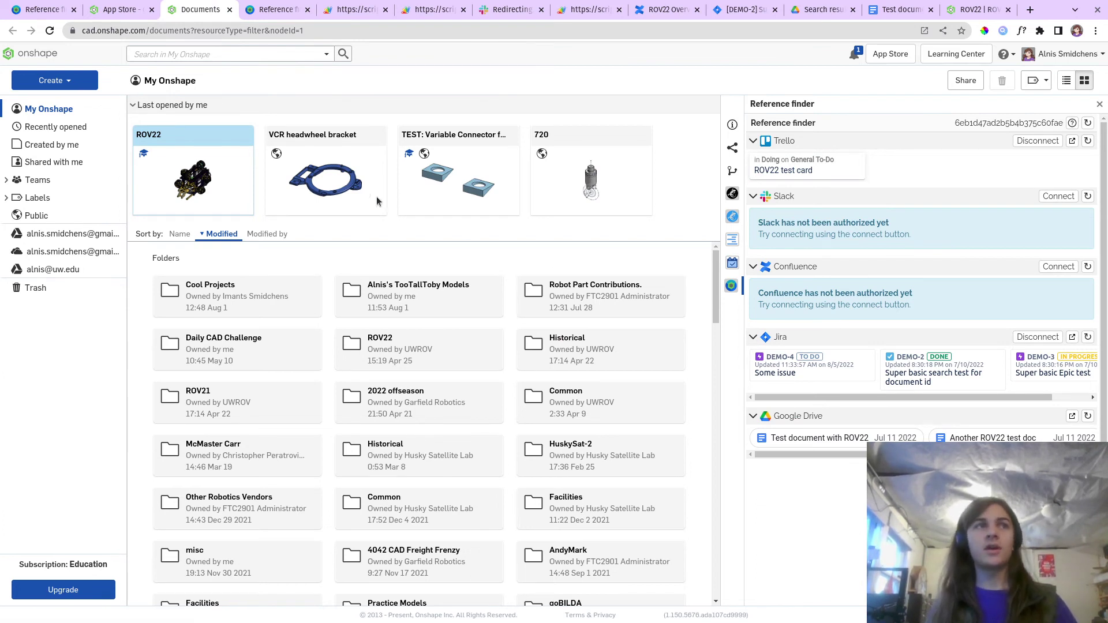
# Step: Open the ROV22 document in Onshape and go through Reference finder's help page to the Connected Services section of its home page
pyautogui.click(204, 176)
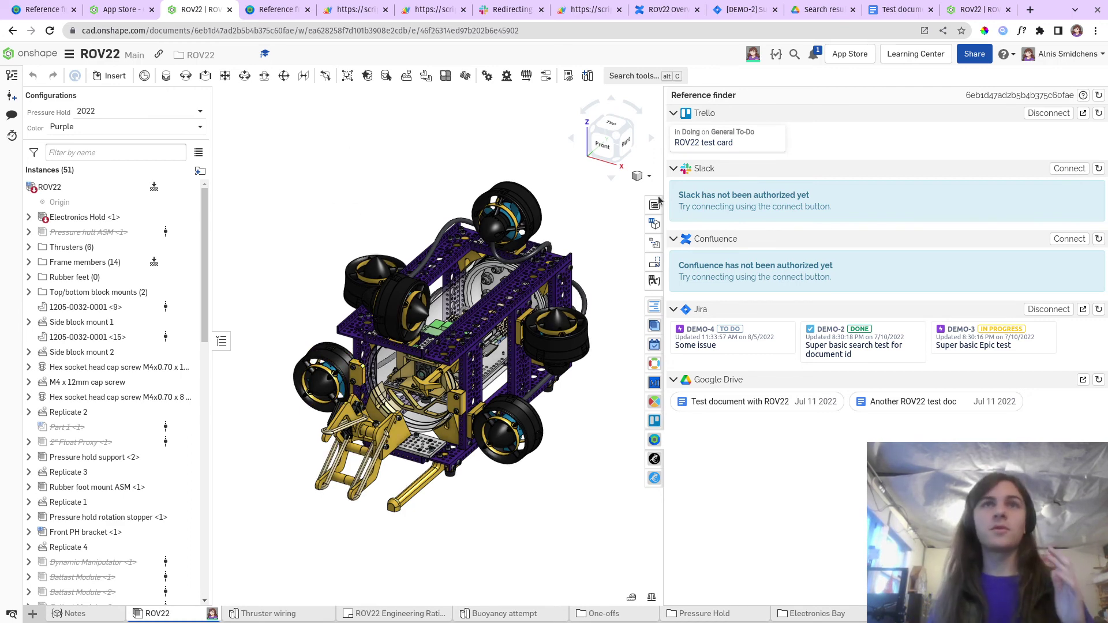
pyautogui.click(1082, 96)
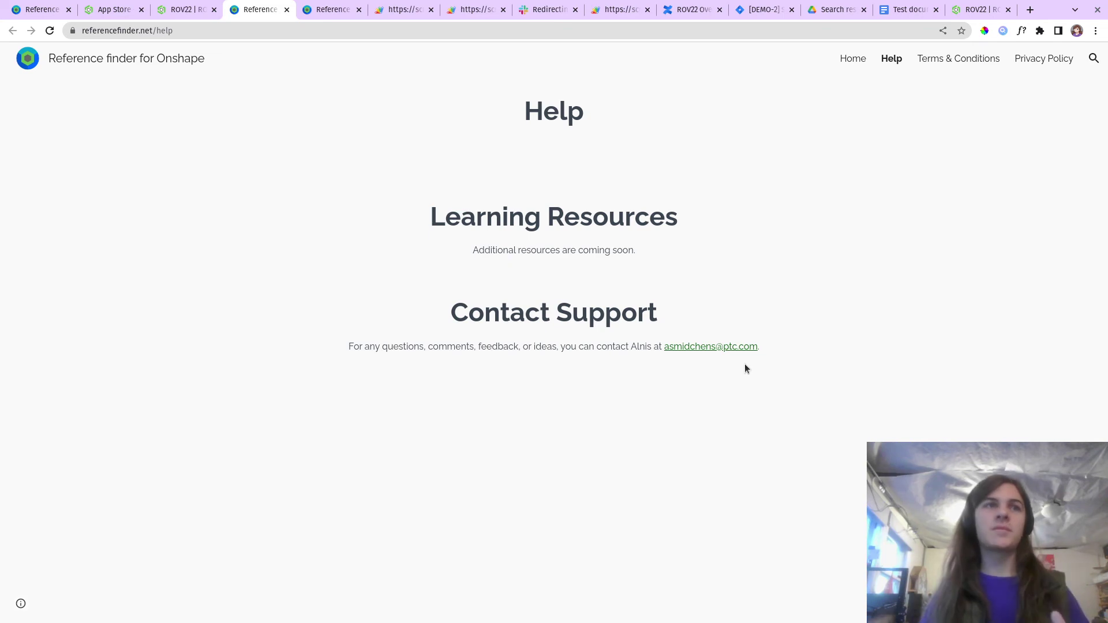
pyautogui.click(846, 60)
pyautogui.scroll(-12, 1106, 200)
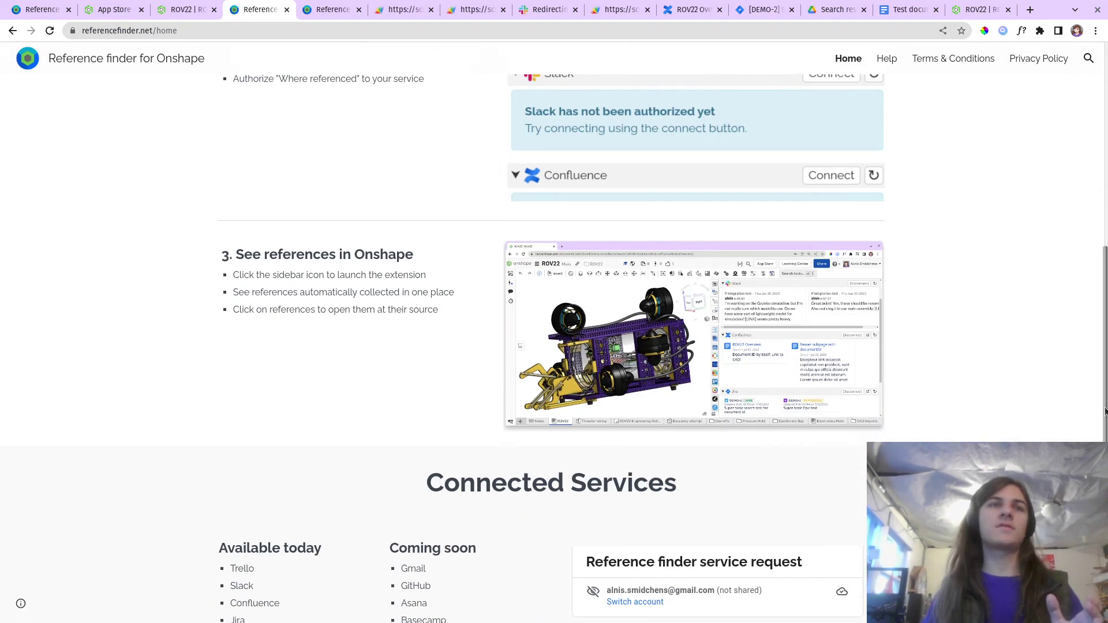
# Step: Review the available and upcoming services and the service request form under Connected Services, and return to the setup overview
pyautogui.click(644, 368)
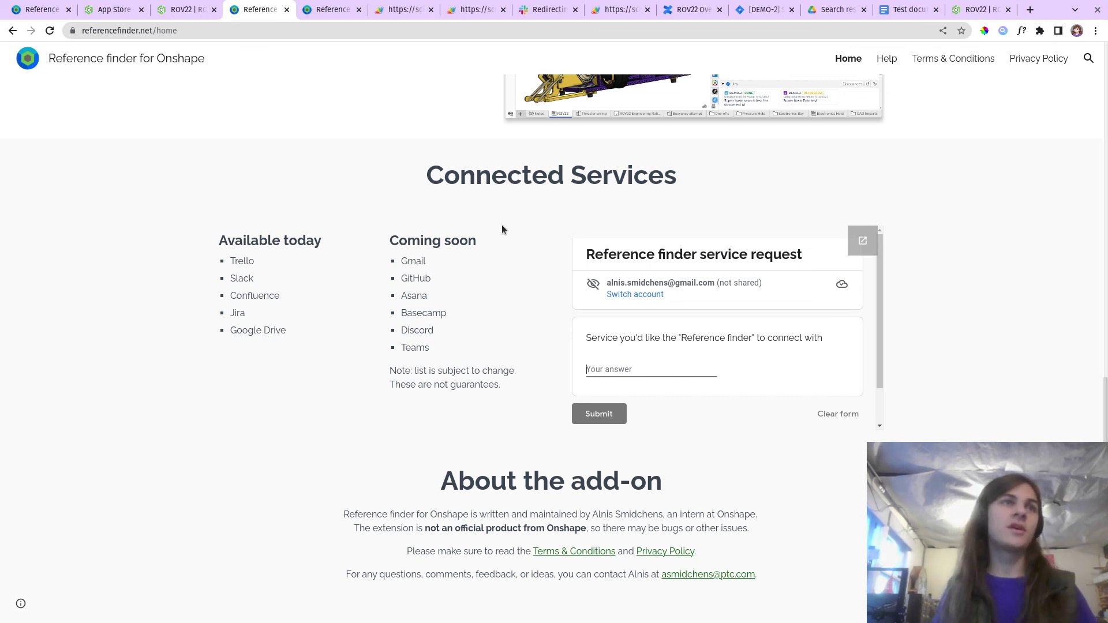
pyautogui.moveTo(449, 361); pyautogui.dragTo(393, 281)
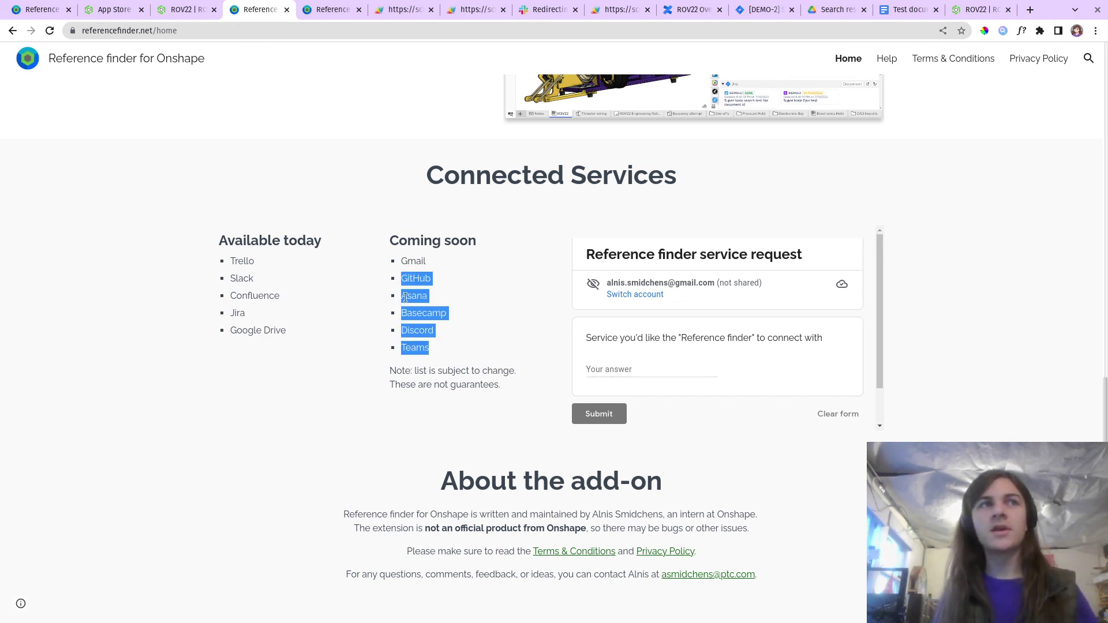
pyautogui.click(410, 271)
pyautogui.doubleClick(407, 264)
pyautogui.click(411, 269)
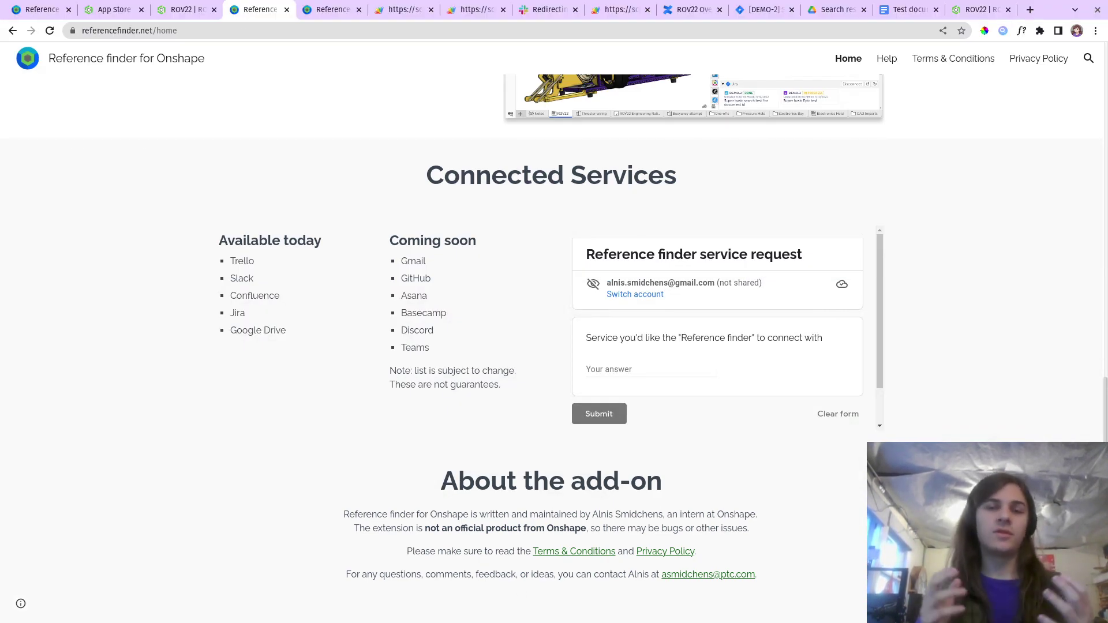
pyautogui.moveTo(1103, 457); pyautogui.dragTo(1104, 201)
pyautogui.scroll(3, 802, 211)
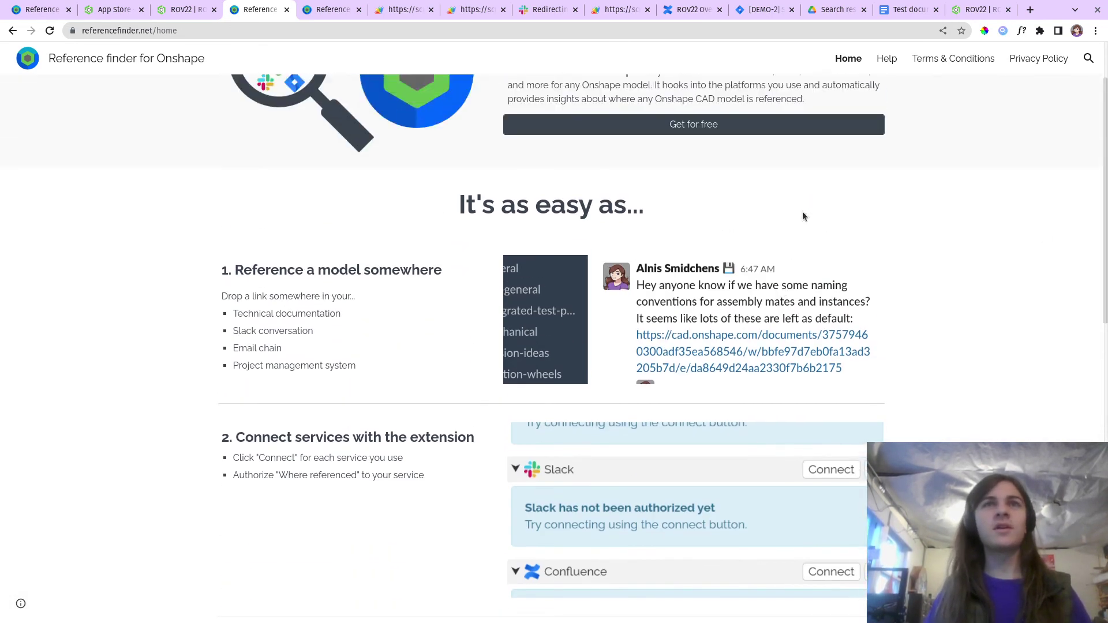